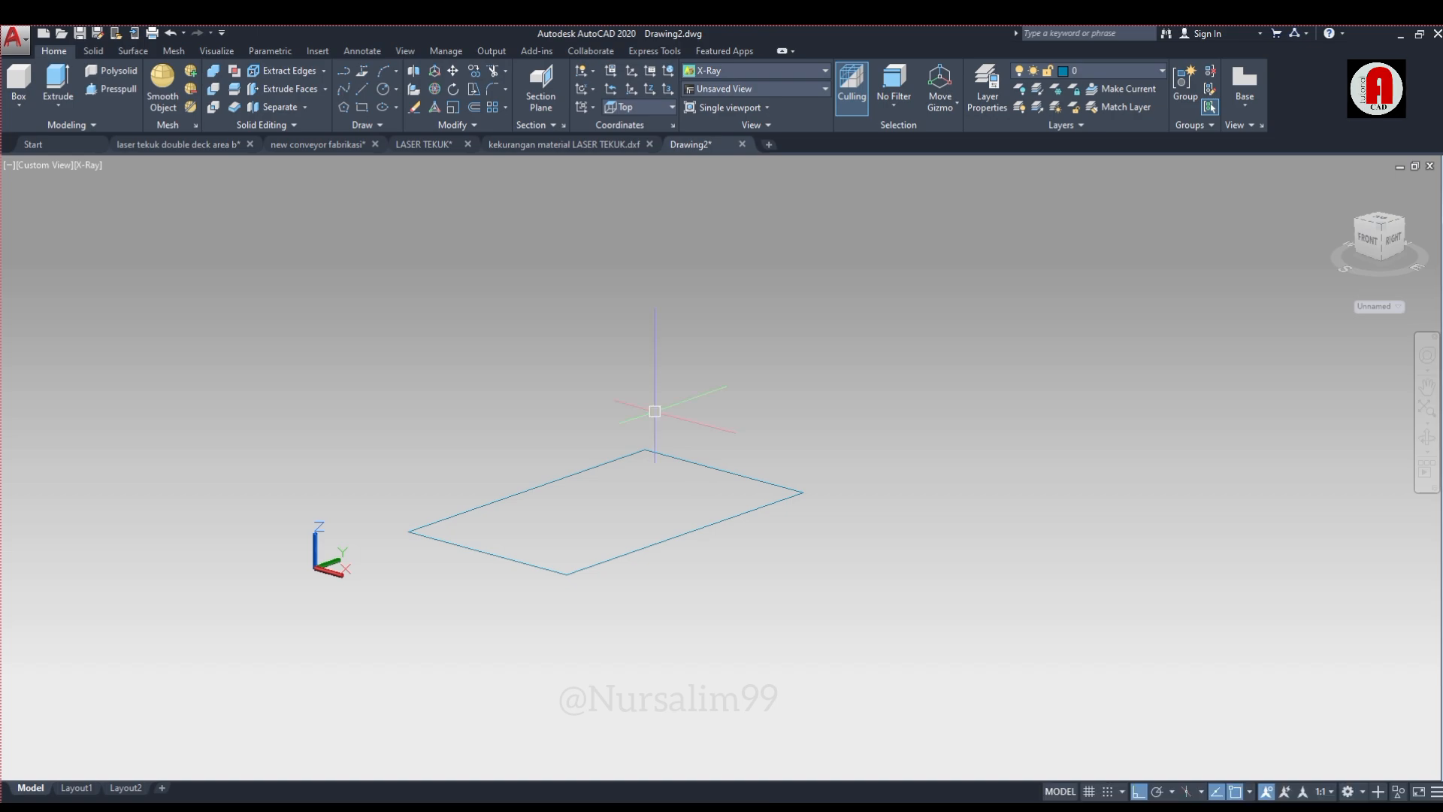
Presspull the rectangle's bounded area upward into a solid box about 1506 units high
{"action": "type", "text": "re"}
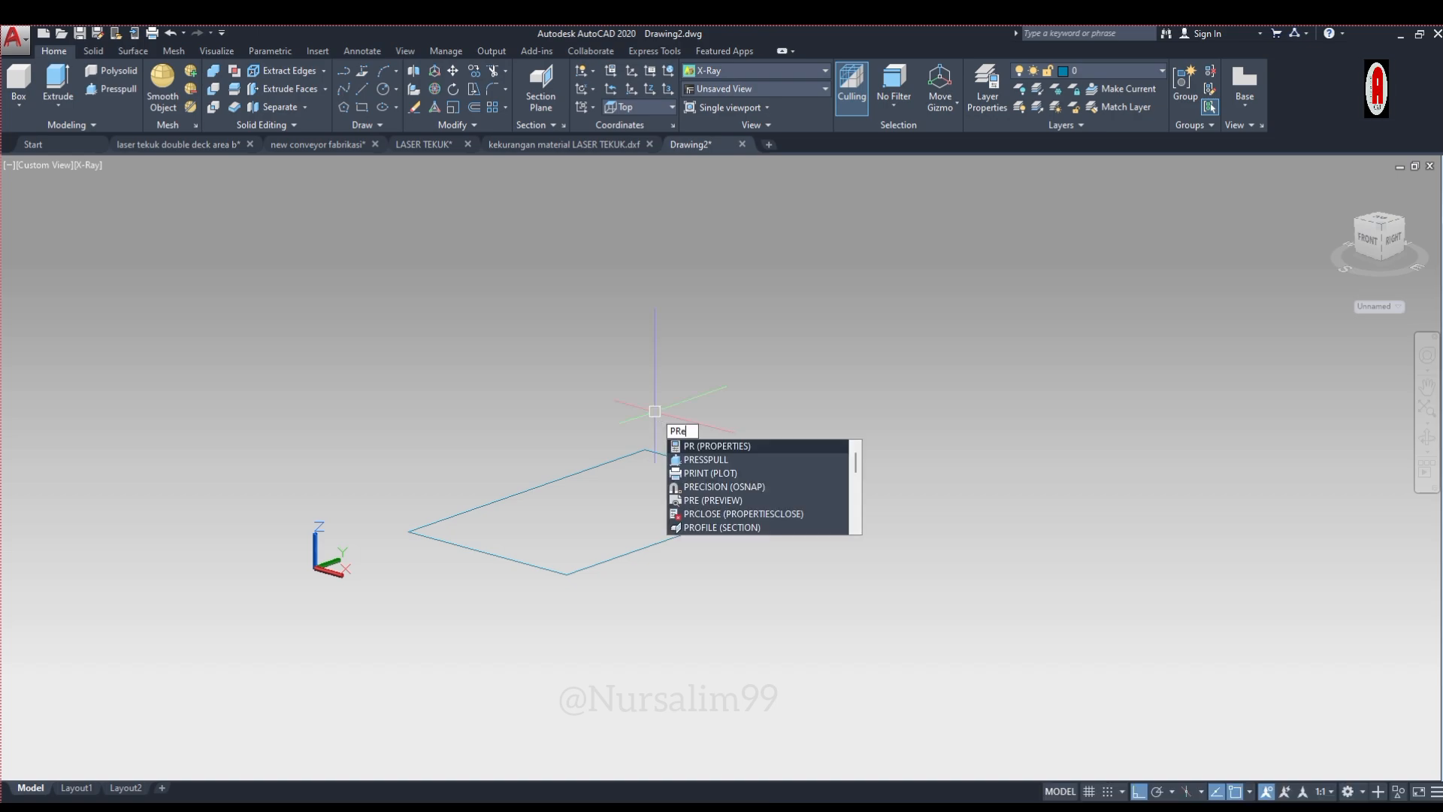
{"action": "type", "text": "ss"}
{"action": "left_click", "coordinate": [738, 443]}
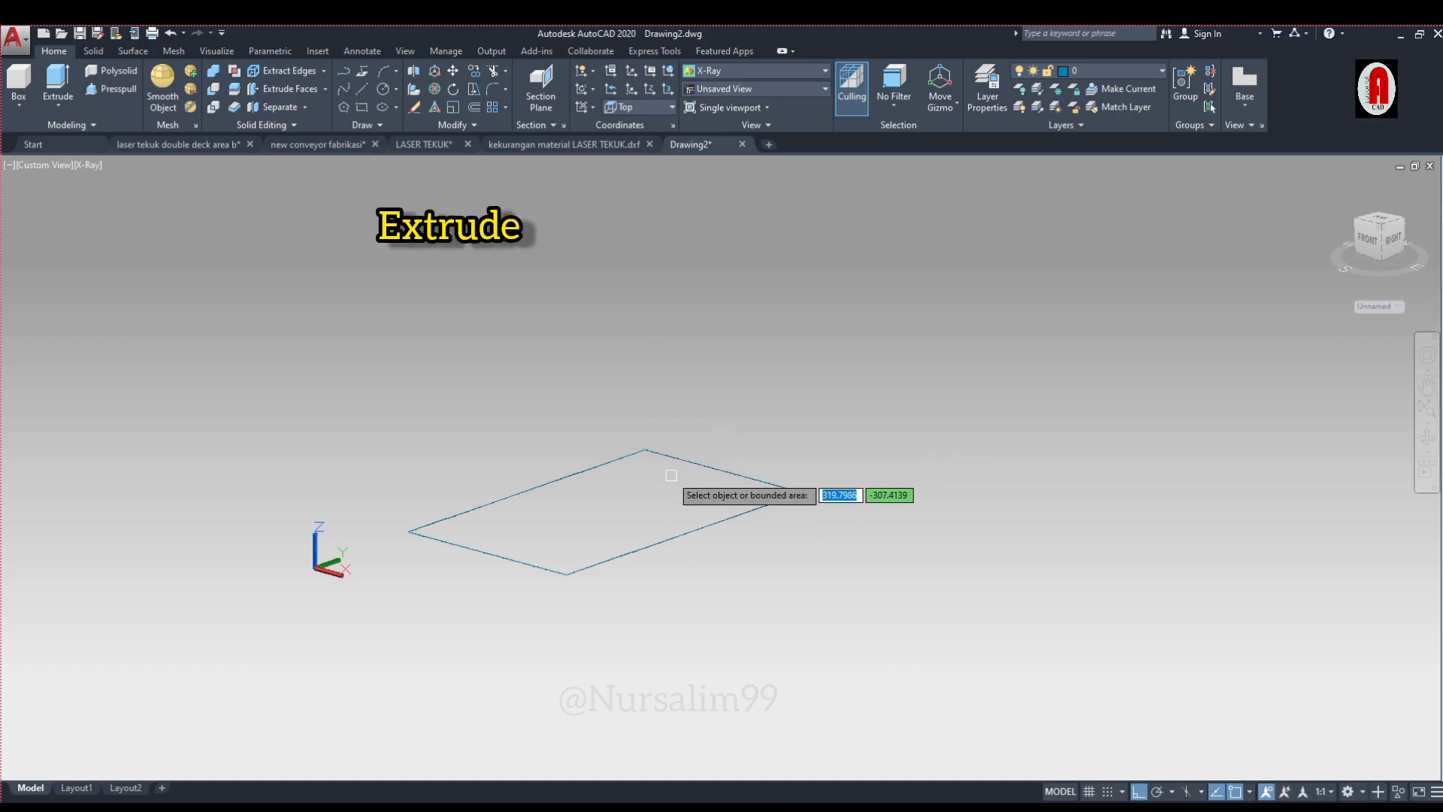
{"action": "left_click", "coordinate": [671, 475]}
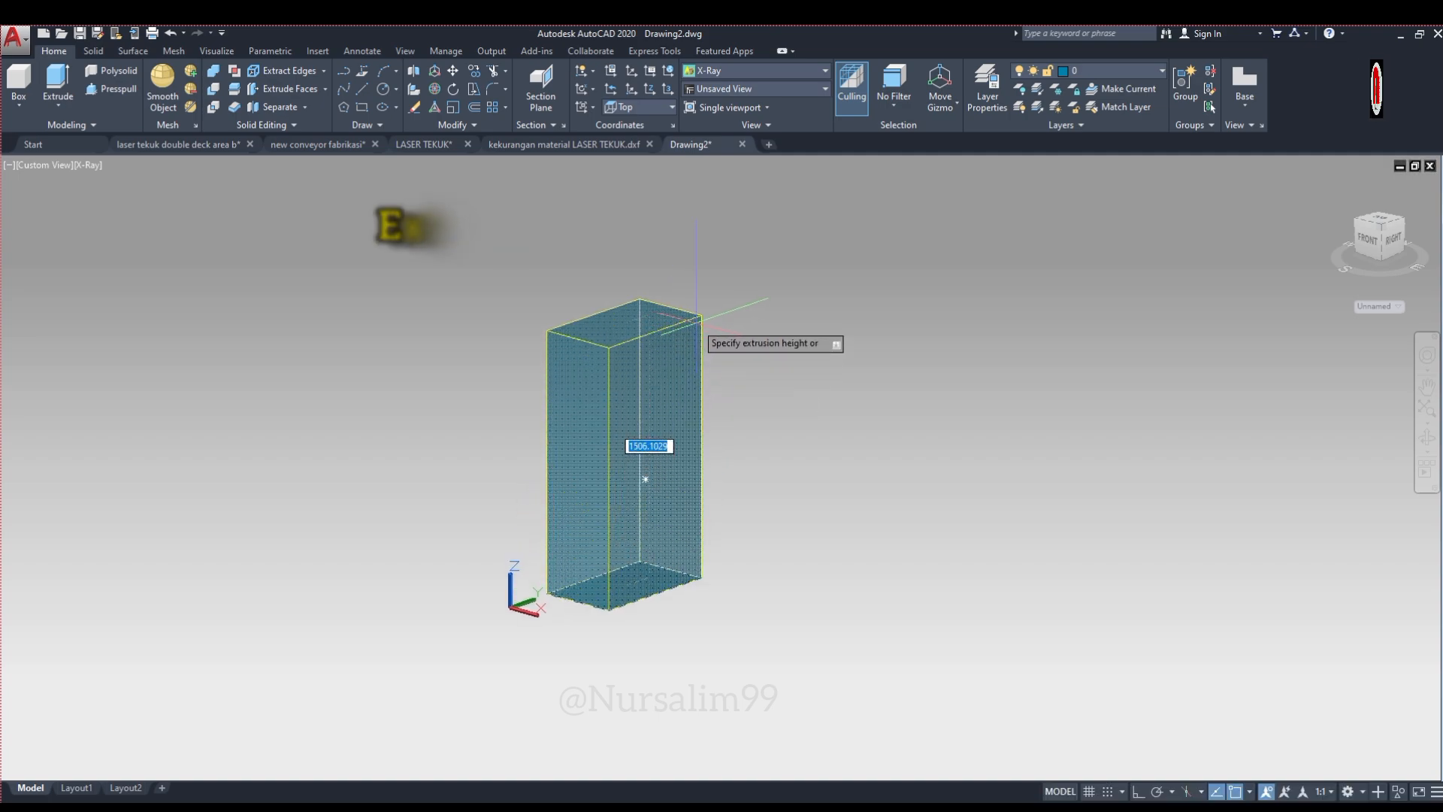
{"action": "left_click", "coordinate": [696, 324]}
{"action": "scroll", "coordinate": [690, 428], "scroll_direction": "up", "scroll_amount": 2}
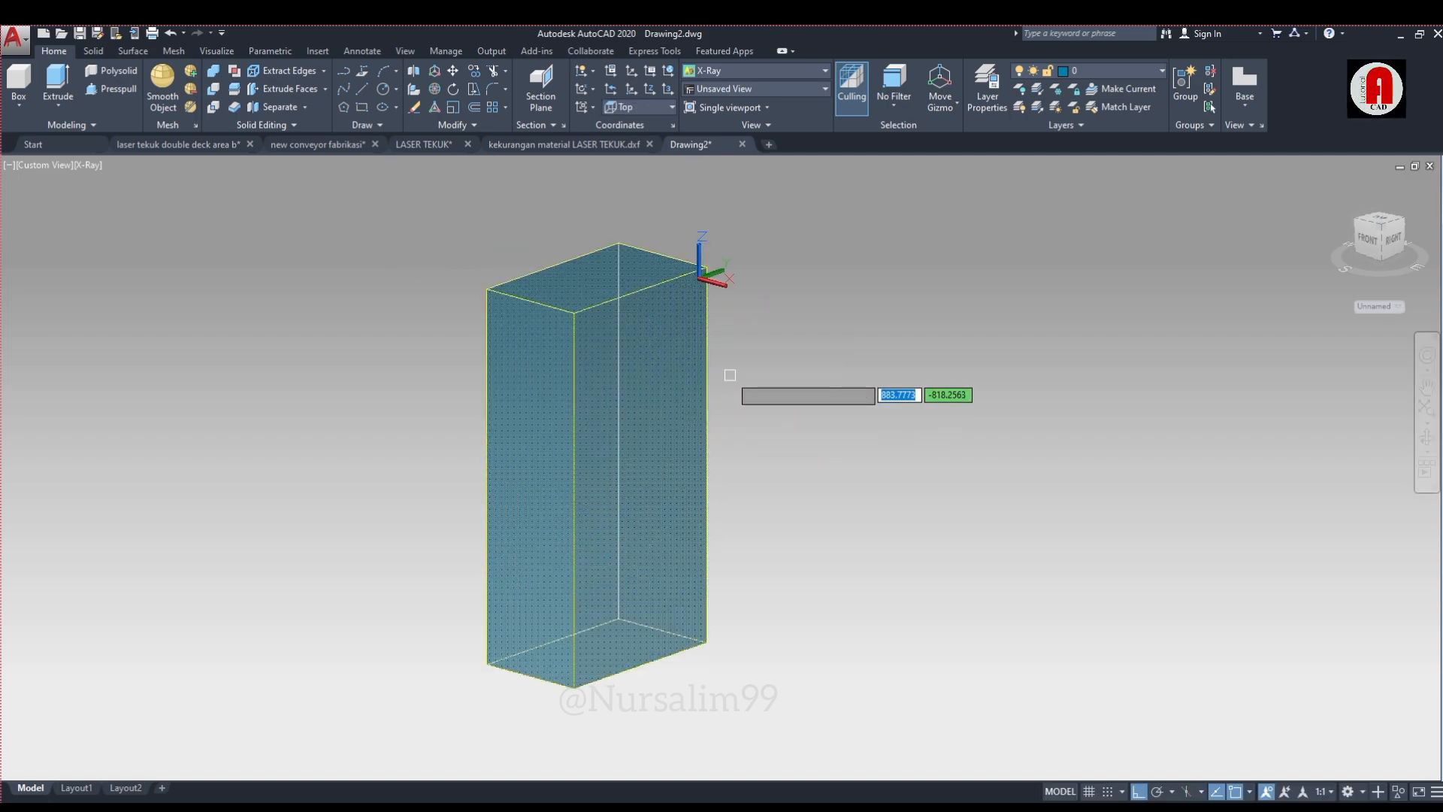
Slice the box vertically through the midpoints of its two long top edges, keeping both halves
{"action": "mouse_move", "coordinate": [736, 395]}
{"action": "middle_mouse_down", "text": "shift"}
{"action": "mouse_move", "coordinate": [674, 393]}
{"action": "mouse_move", "coordinate": [716, 401]}
{"action": "middle_mouse_up", "text": "shift"}
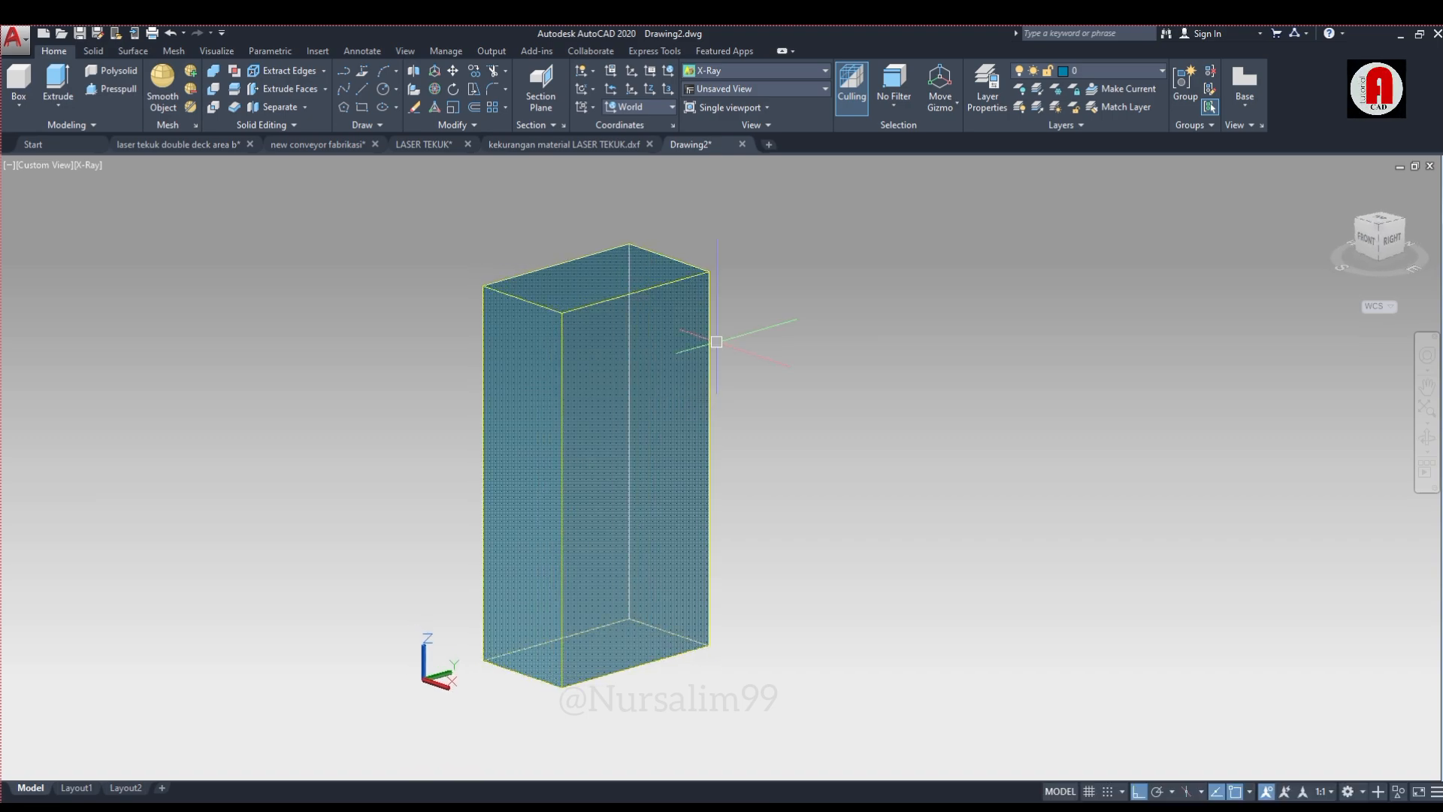
{"action": "type", "text": "SL"}
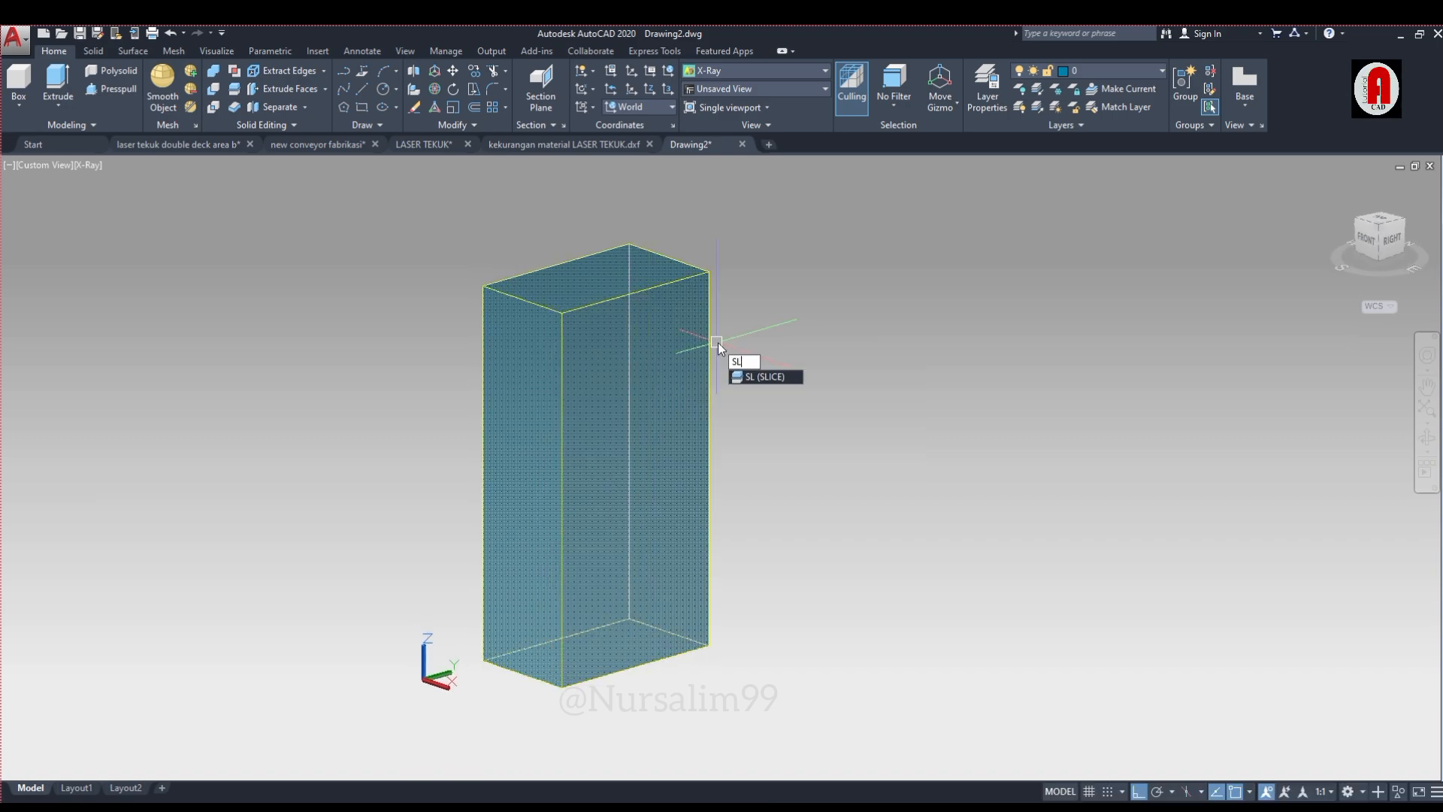
{"action": "left_click", "coordinate": [766, 378]}
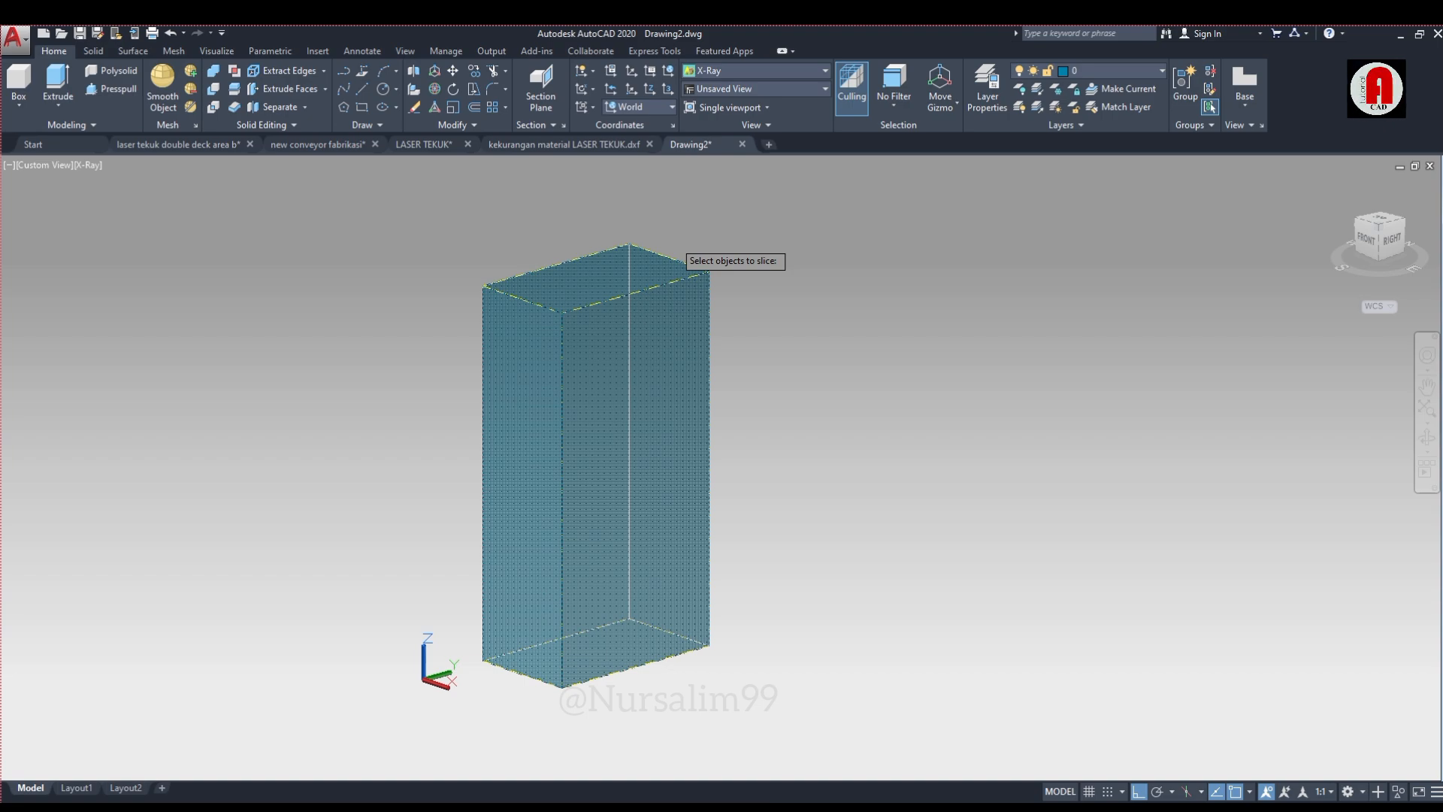
{"action": "key", "text": "Return"}
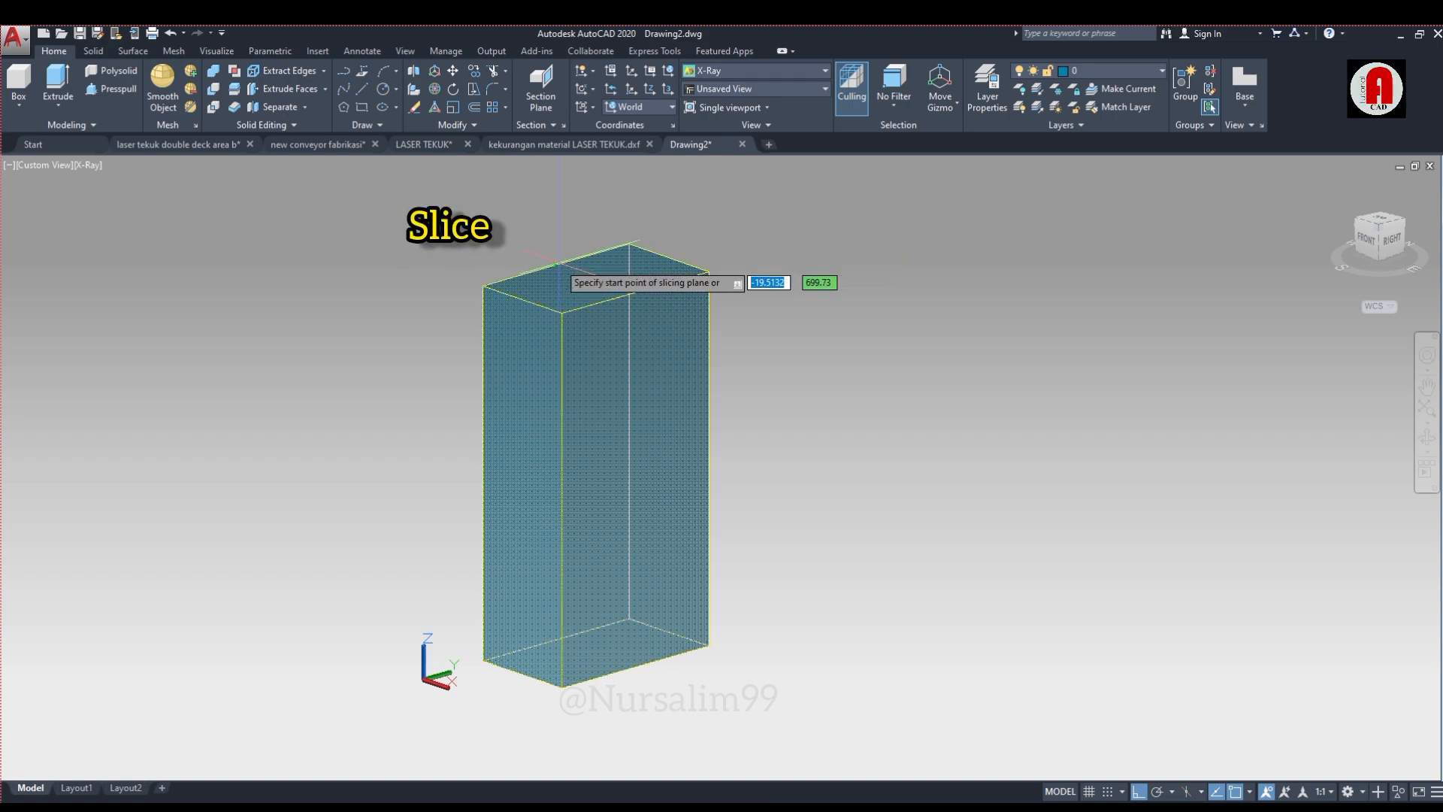
{"action": "left_click", "coordinate": [556, 265]}
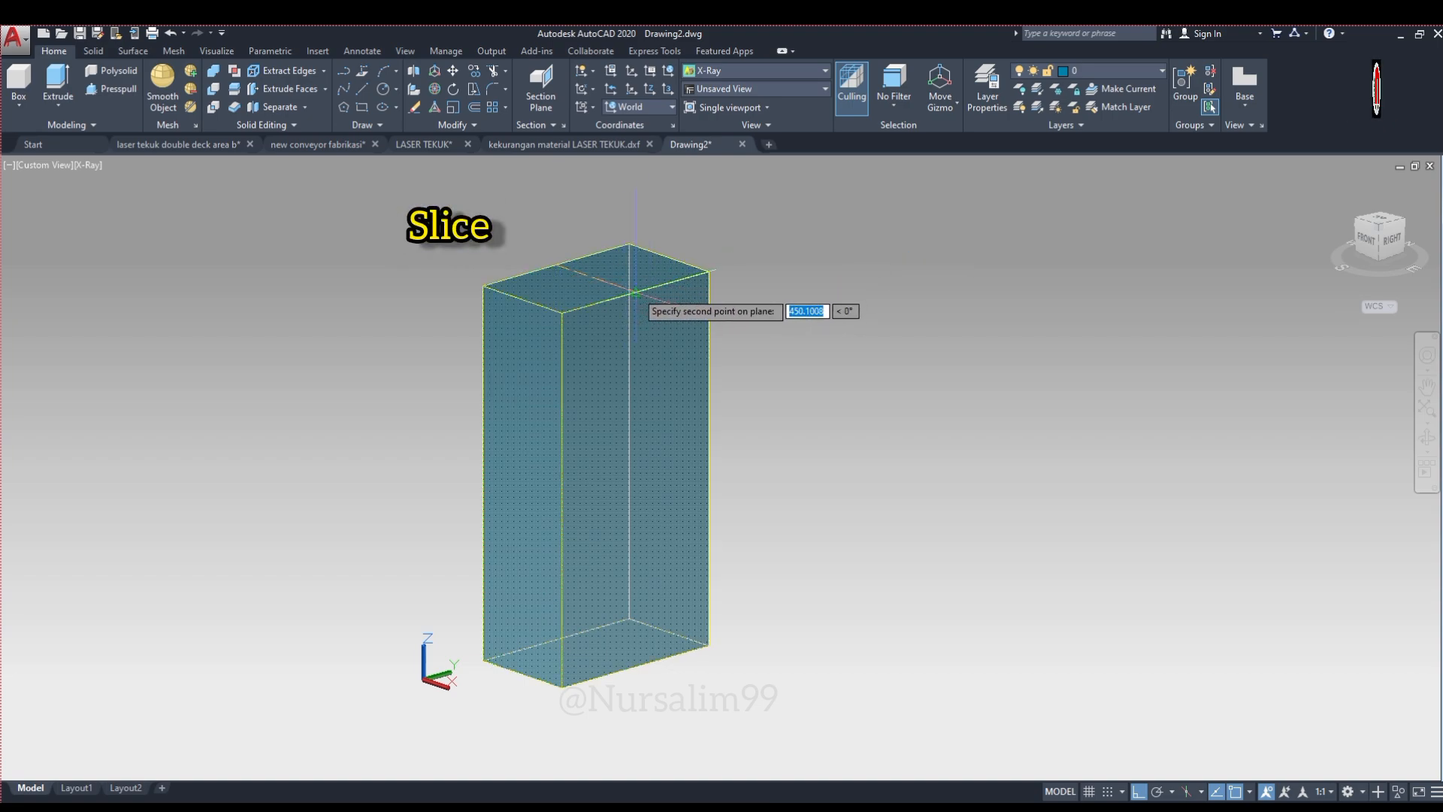
{"action": "left_click", "coordinate": [635, 292]}
{"action": "right_click", "coordinate": [683, 251]}
{"action": "left_click", "coordinate": [704, 252]}
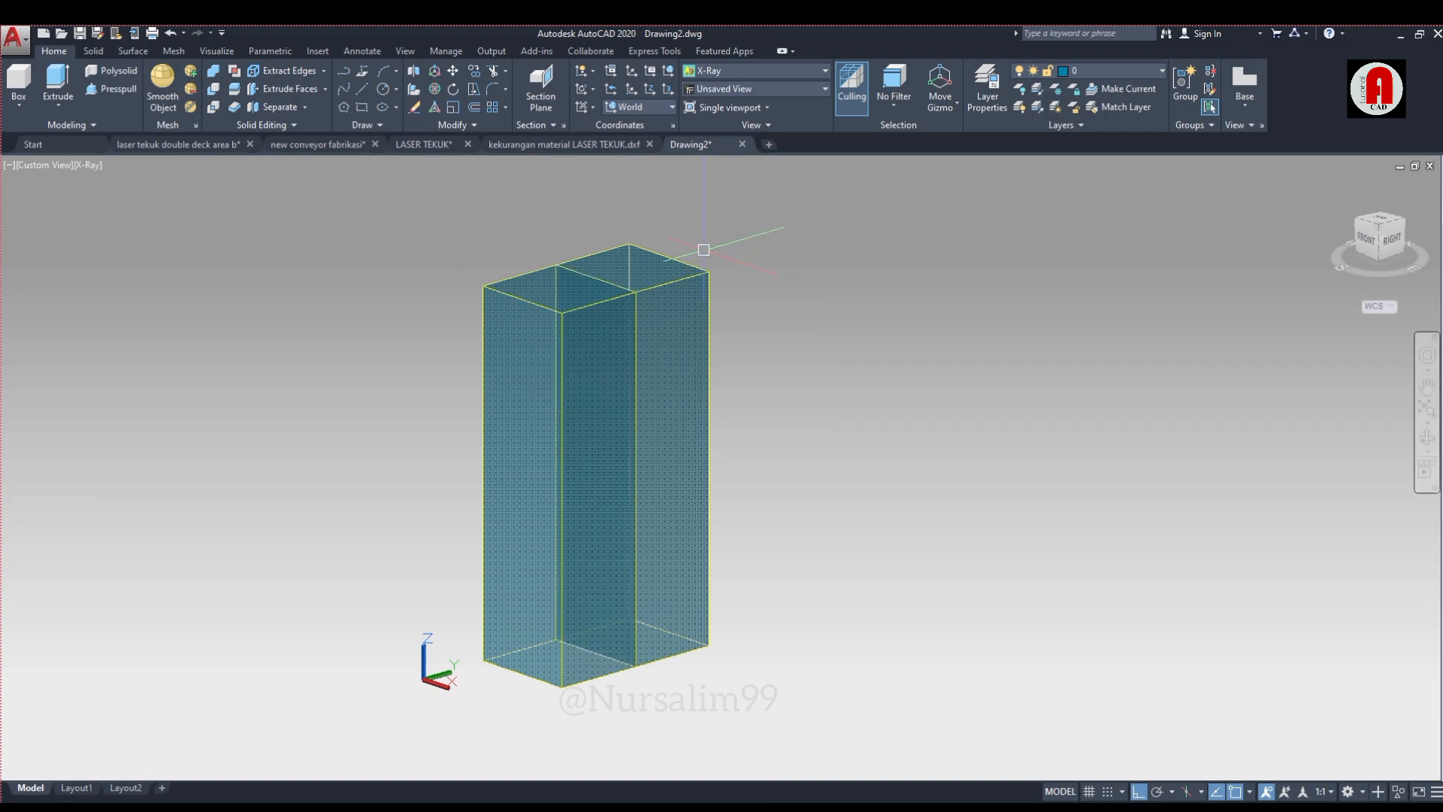
Start a Shell on the rear half of the box and pick its Right side face as the opening
{"action": "middle_click_drag", "start_coordinate": [666, 305], "coordinate": [635, 297], "text": "shift"}
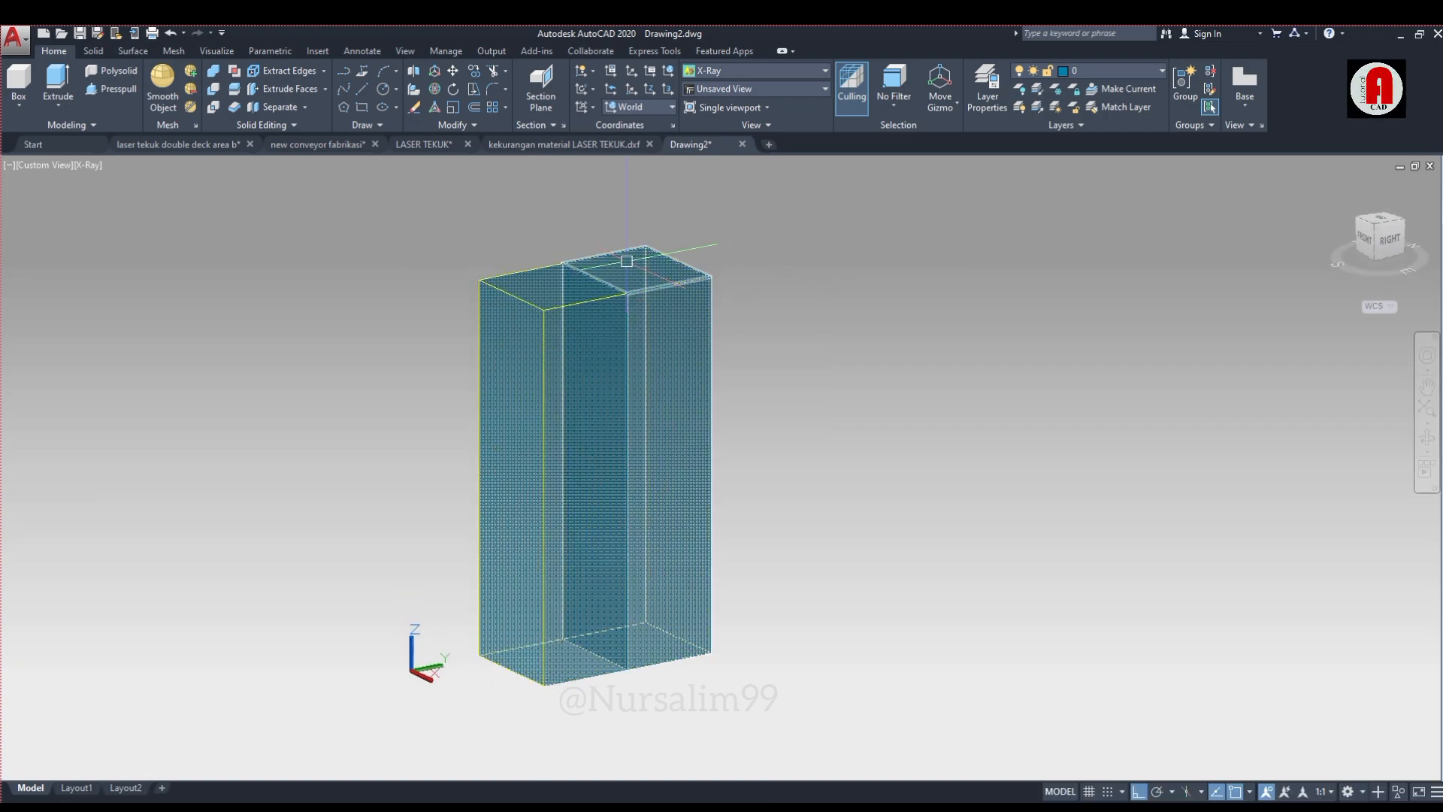
{"action": "left_click", "coordinate": [92, 51]}
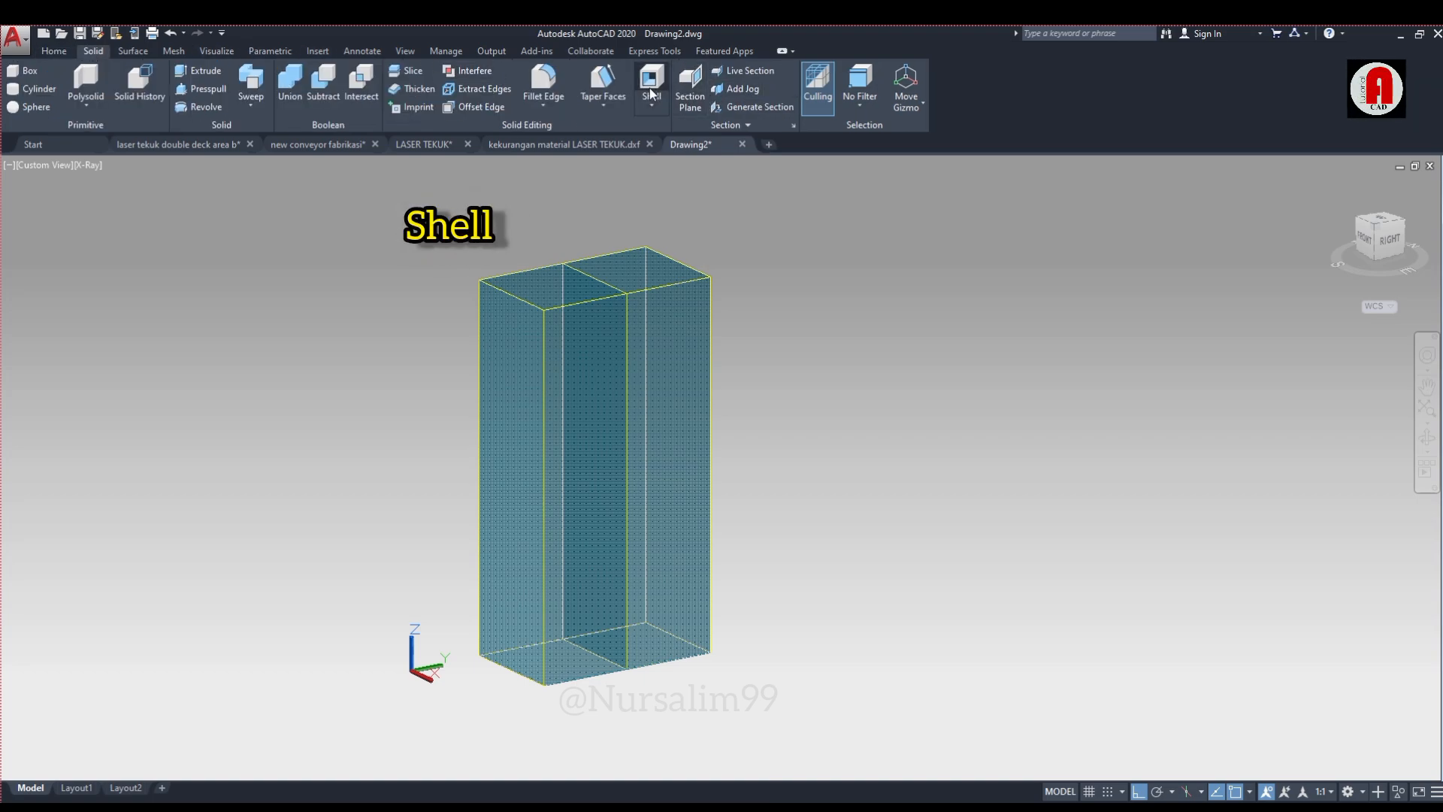
{"action": "left_click", "coordinate": [683, 344]}
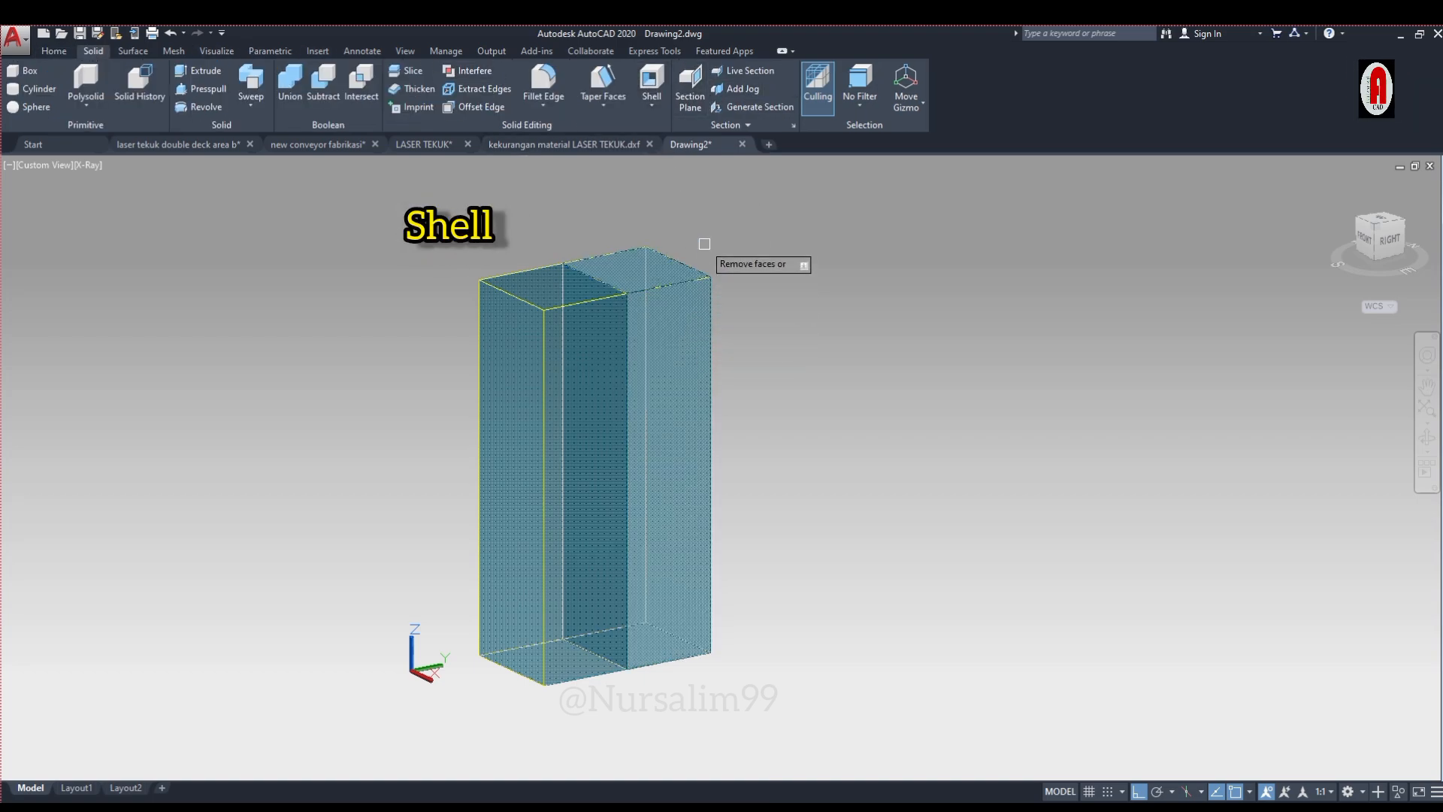
{"action": "right_click", "coordinate": [709, 242]}
{"action": "left_click", "coordinate": [754, 325]}
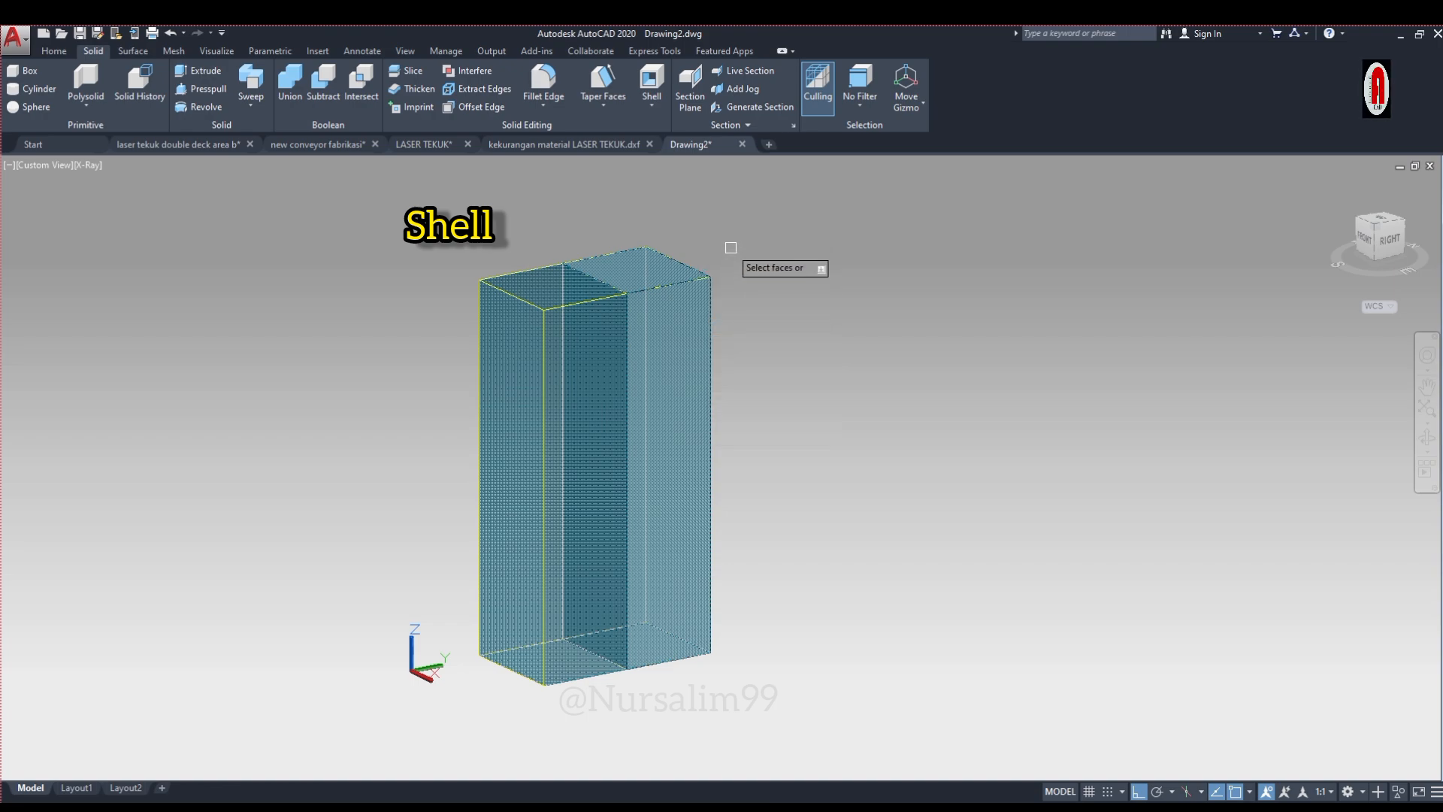
{"action": "right_click", "coordinate": [730, 248]}
{"action": "left_click", "coordinate": [791, 333]}
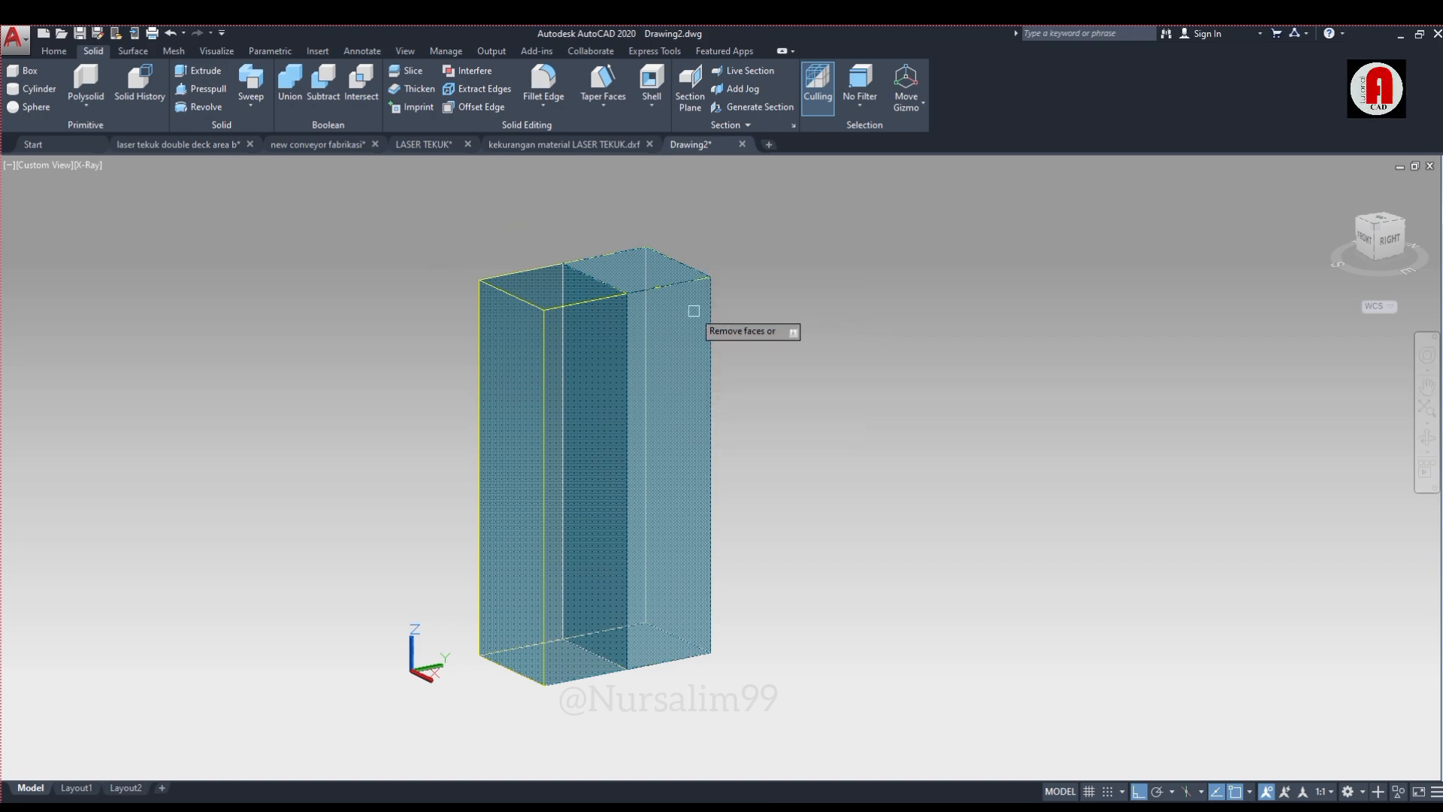
{"action": "right_click", "coordinate": [702, 255]}
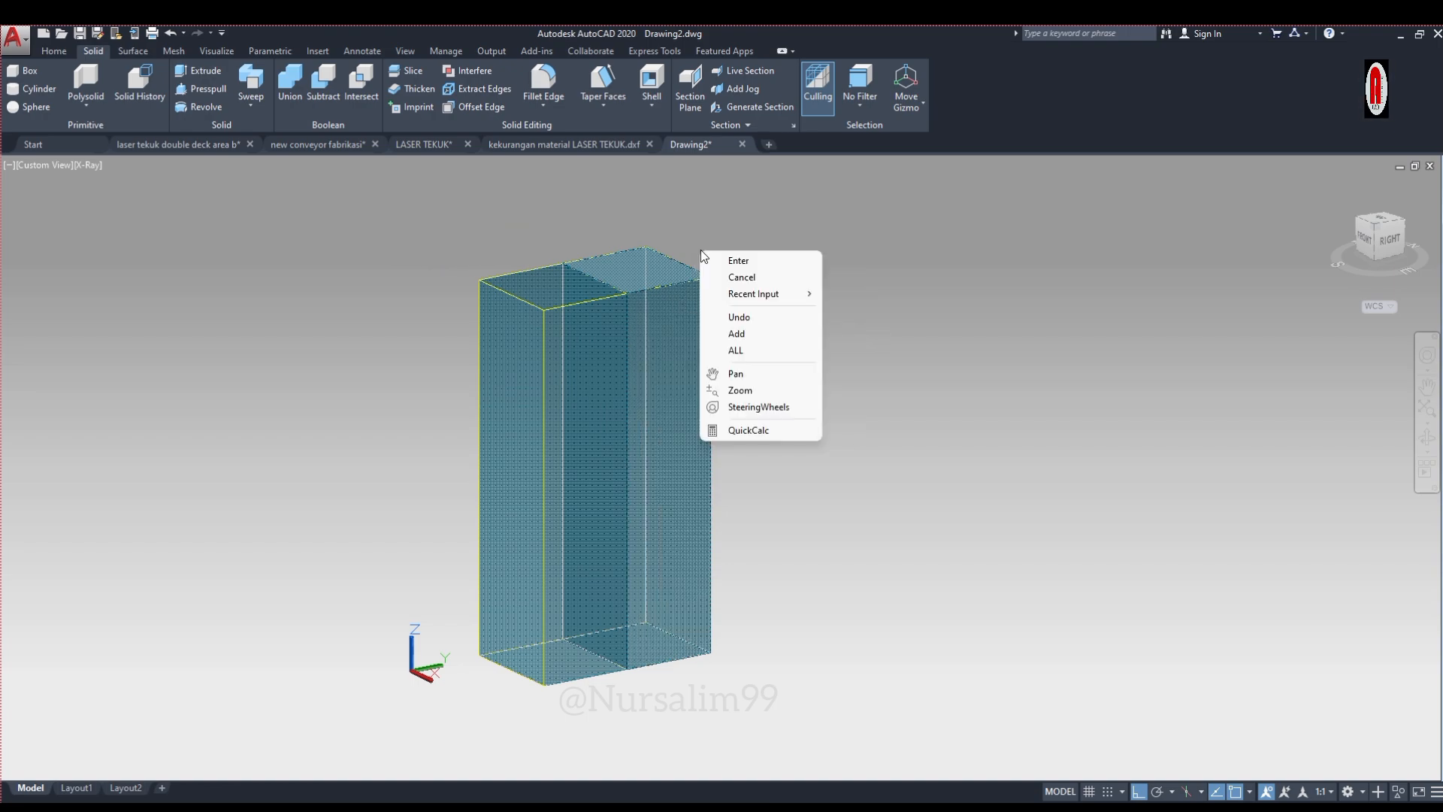
{"action": "left_click", "coordinate": [739, 261]}
Set the shell offset distance to about 23 units by picking points and finish the solid editing
{"action": "scroll", "coordinate": [703, 297], "scroll_direction": "up", "scroll_amount": 5}
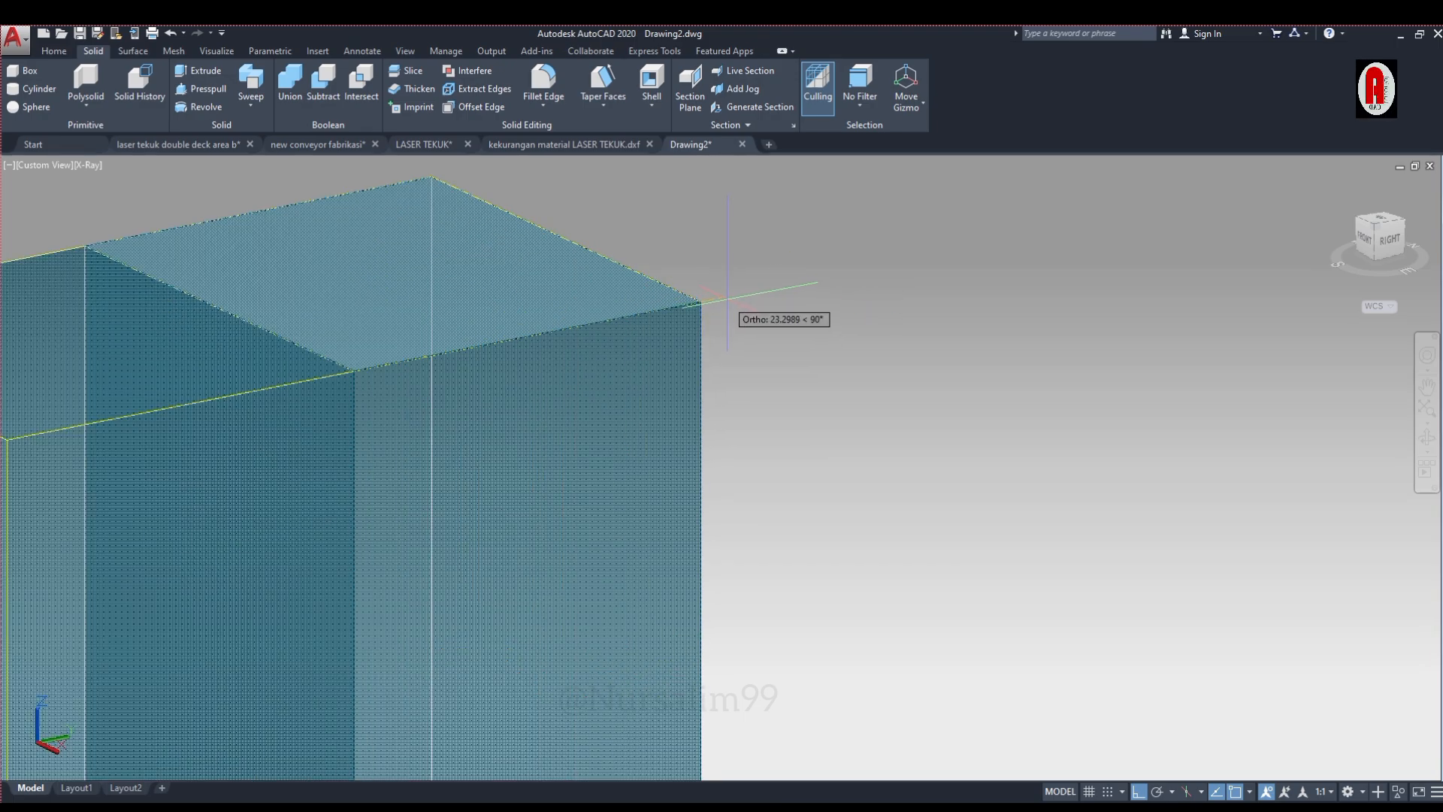
{"action": "left_click", "coordinate": [726, 298]}
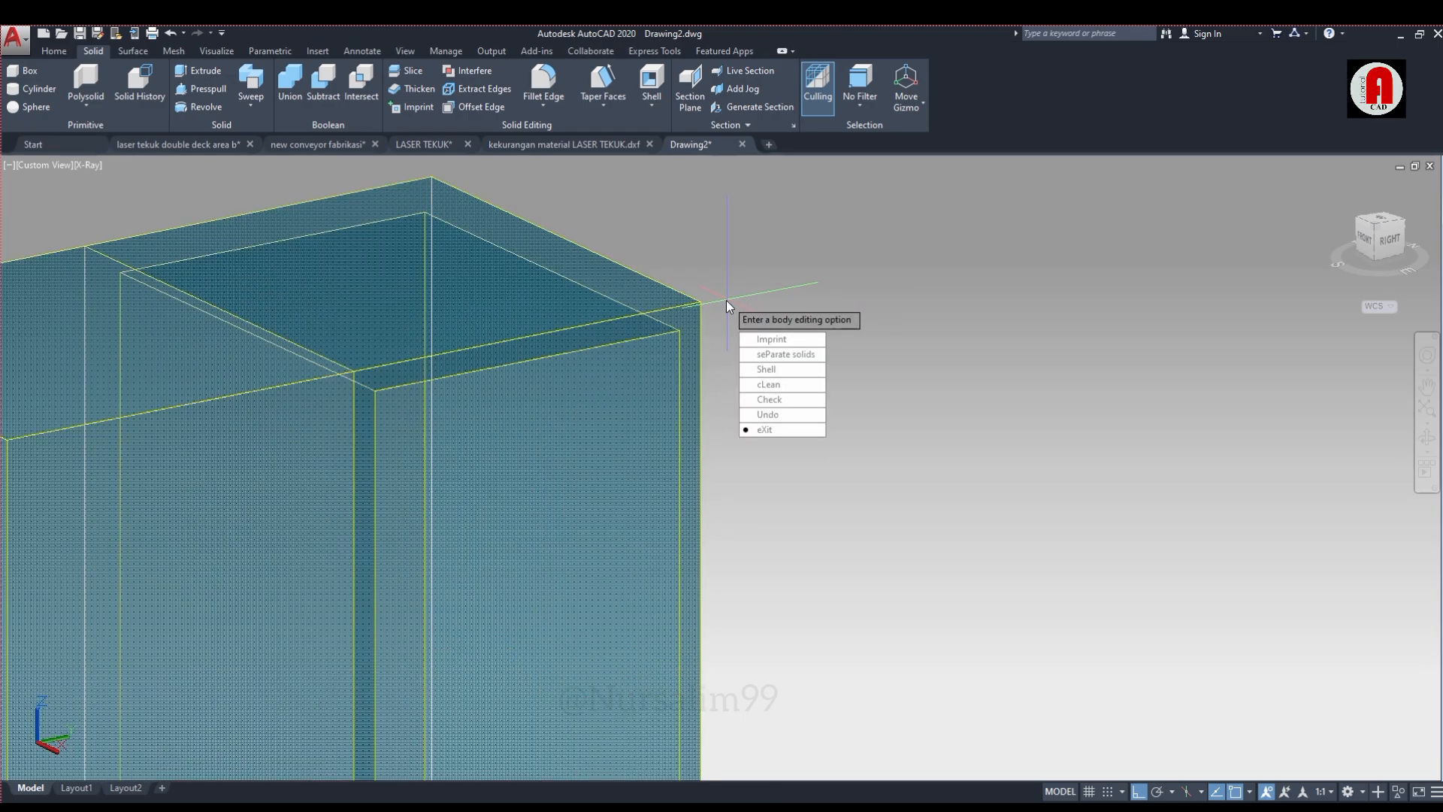
{"action": "right_click", "coordinate": [727, 300]}
{"action": "left_click", "coordinate": [742, 295]}
{"action": "right_click", "coordinate": [737, 283]}
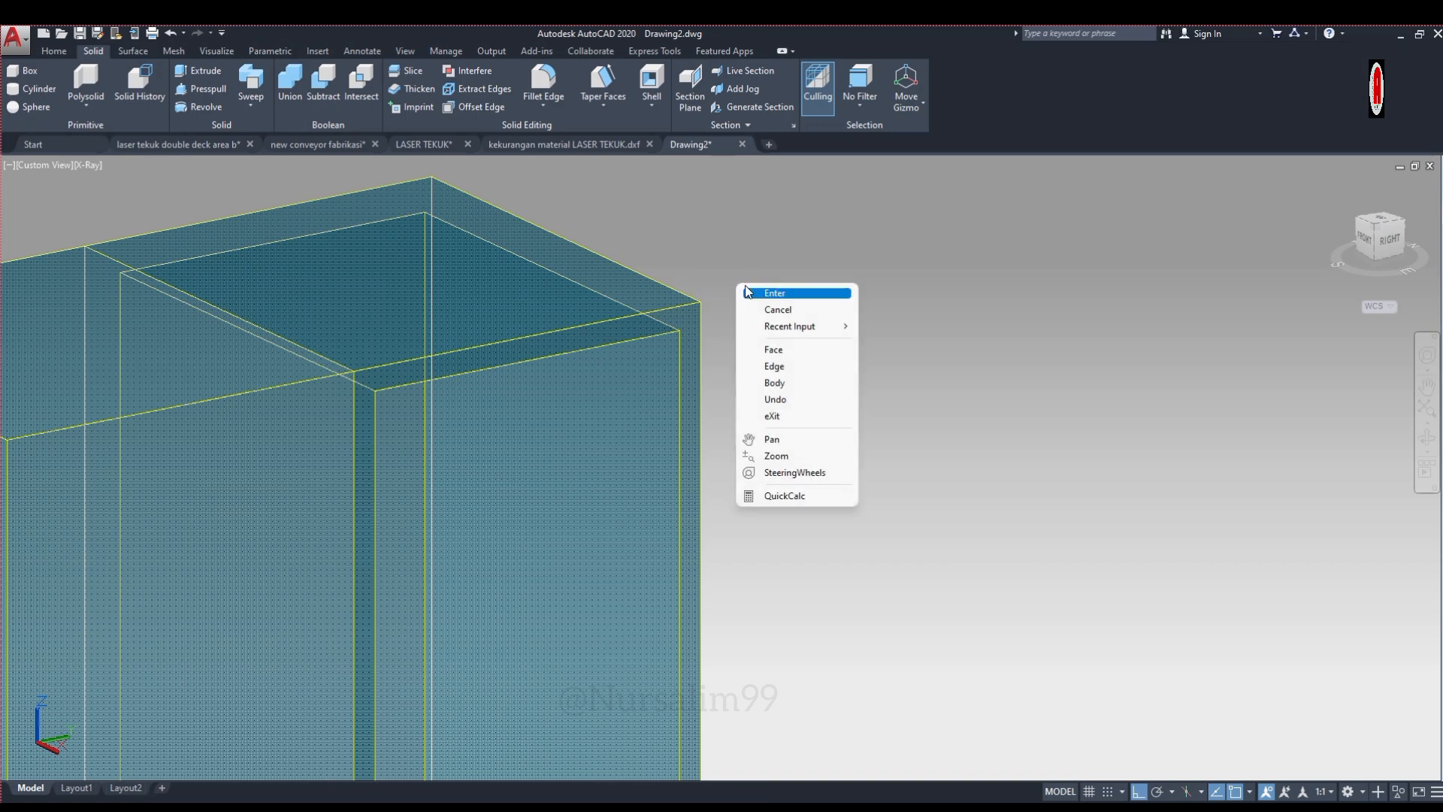
{"action": "left_click", "coordinate": [744, 293]}
Slice the solid front half horizontally with the 3points option, about a third of the way down, keeping both pieces
{"action": "scroll", "coordinate": [718, 289], "scroll_direction": "down", "scroll_amount": 4}
{"action": "middle_click_drag", "start_coordinate": [702, 318], "coordinate": [738, 290], "text": "shift"}
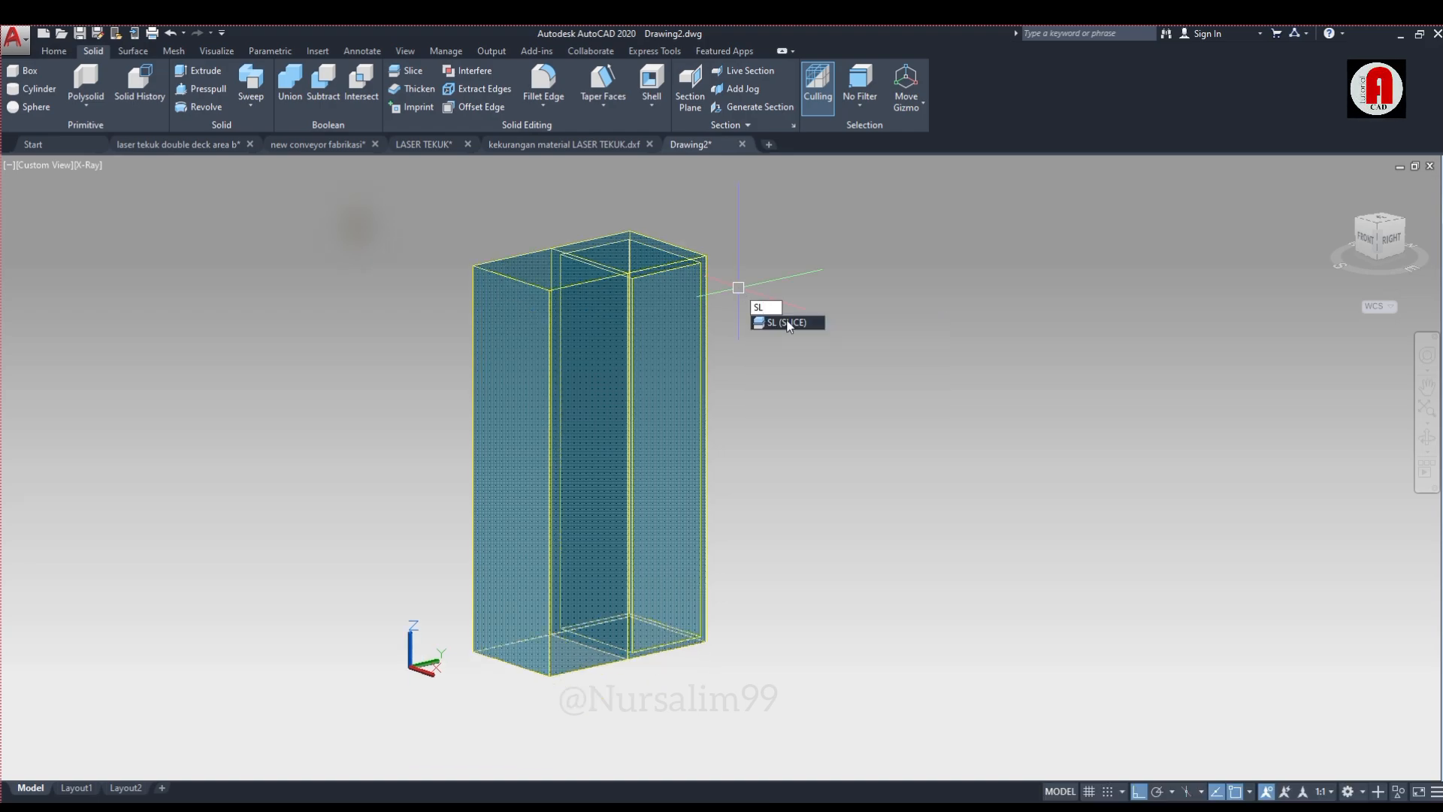
{"action": "left_click", "coordinate": [789, 324]}
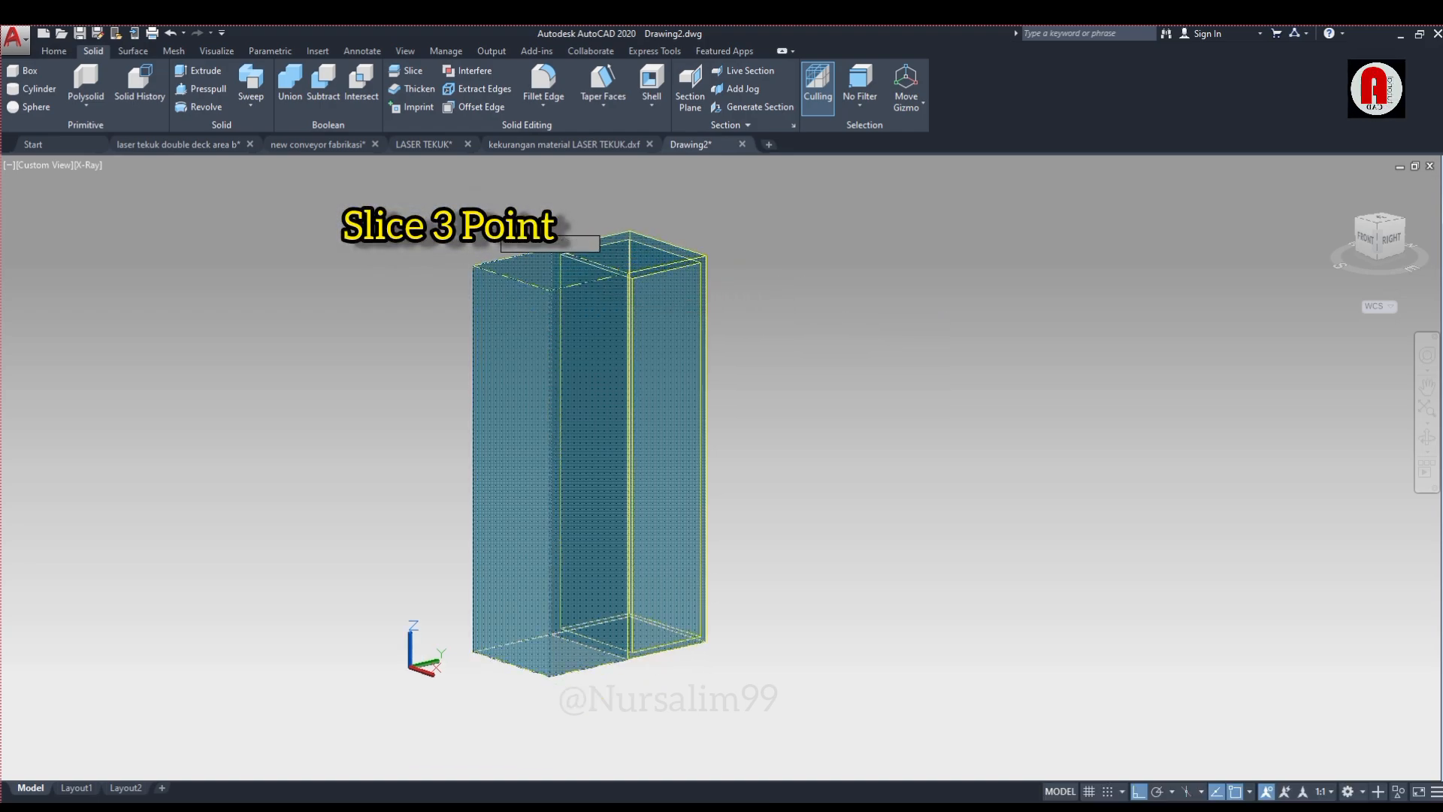
{"action": "key", "text": "Return"}
{"action": "right_click", "coordinate": [489, 228]}
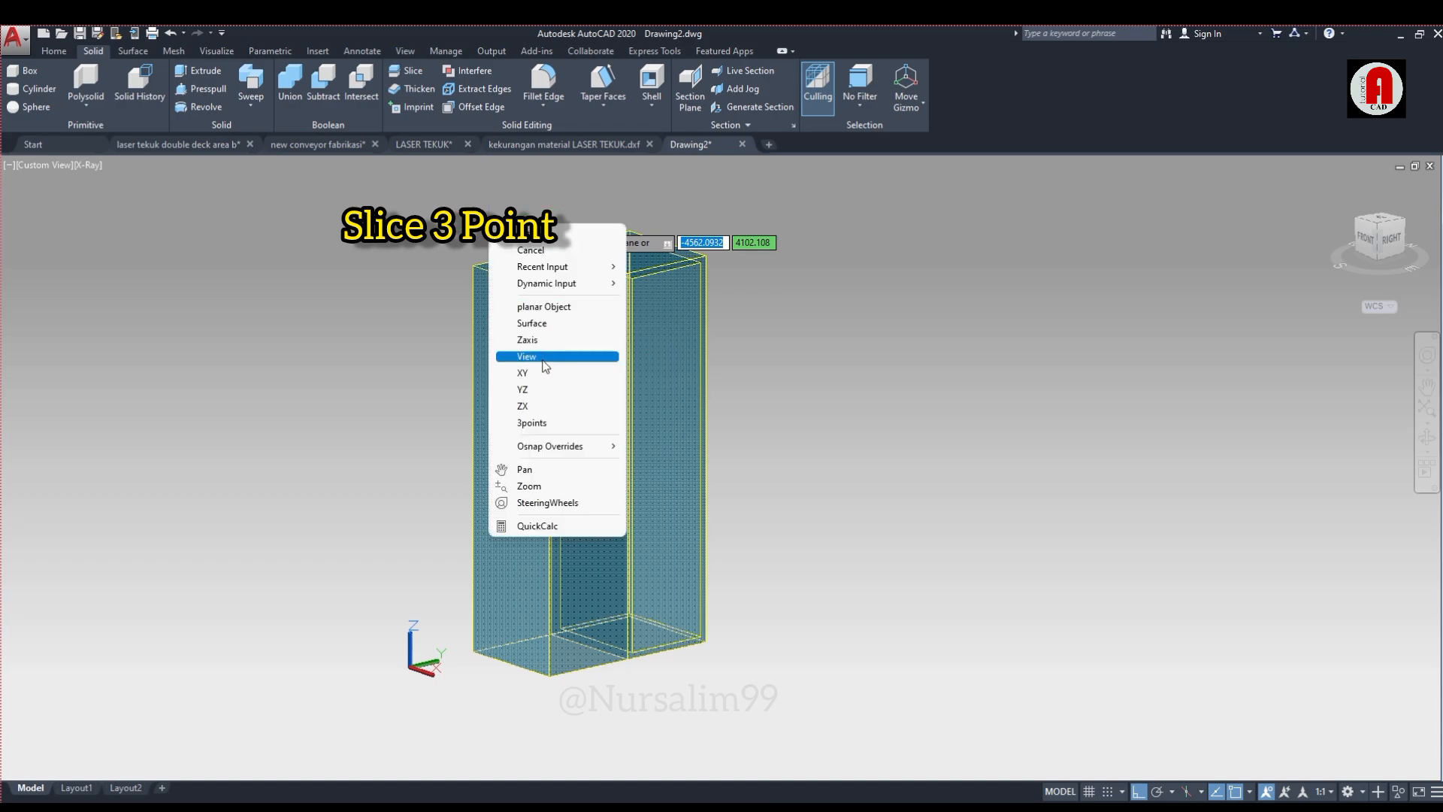
{"action": "left_click", "coordinate": [541, 424]}
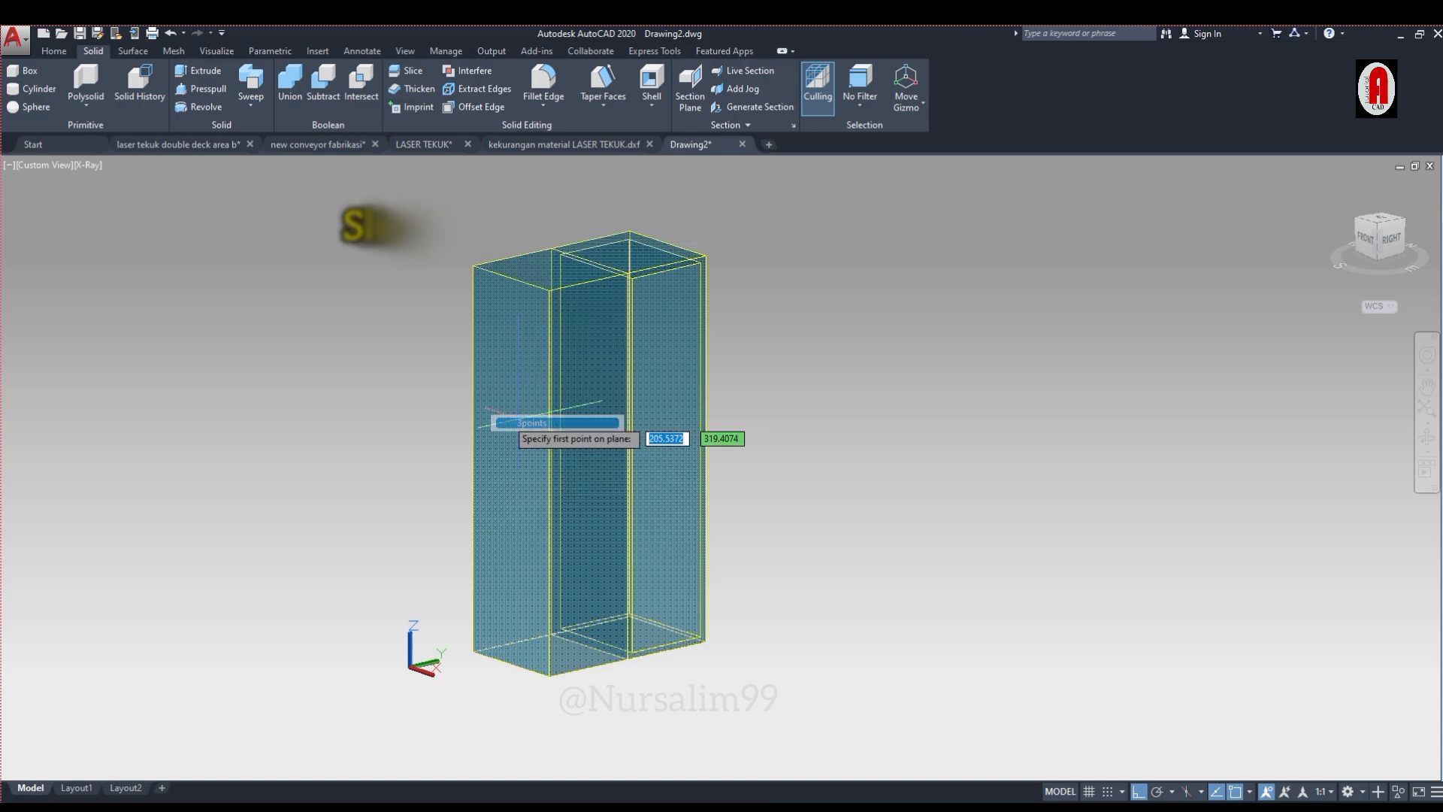
{"action": "left_click", "coordinate": [472, 386]}
{"action": "scroll", "coordinate": [542, 398], "scroll_direction": "up", "scroll_amount": 3}
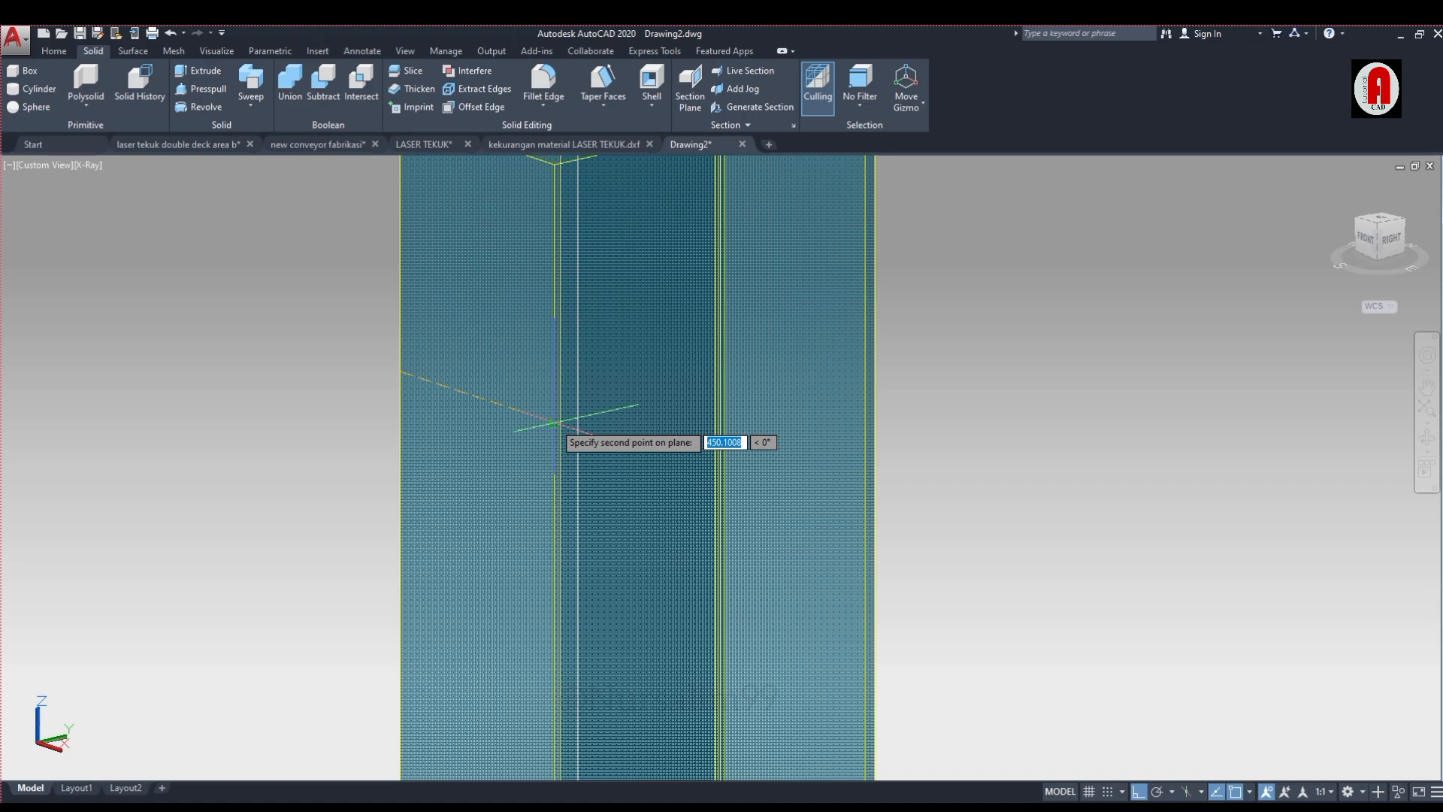
{"action": "scroll", "coordinate": [555, 424], "scroll_direction": "down", "scroll_amount": 6}
{"action": "middle_click_drag", "start_coordinate": [635, 362], "coordinate": [591, 380], "text": "shift"}
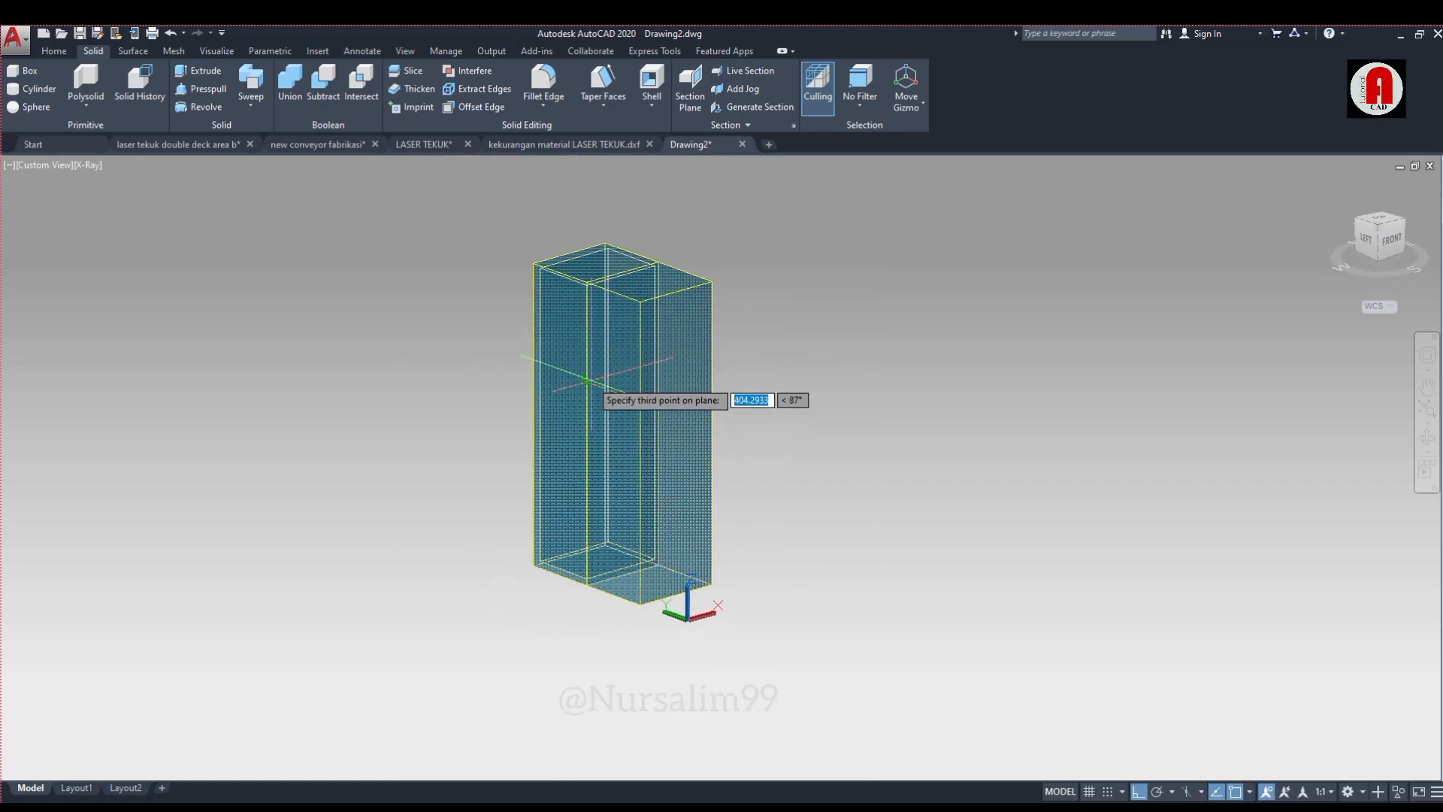
{"action": "right_click", "coordinate": [744, 292]}
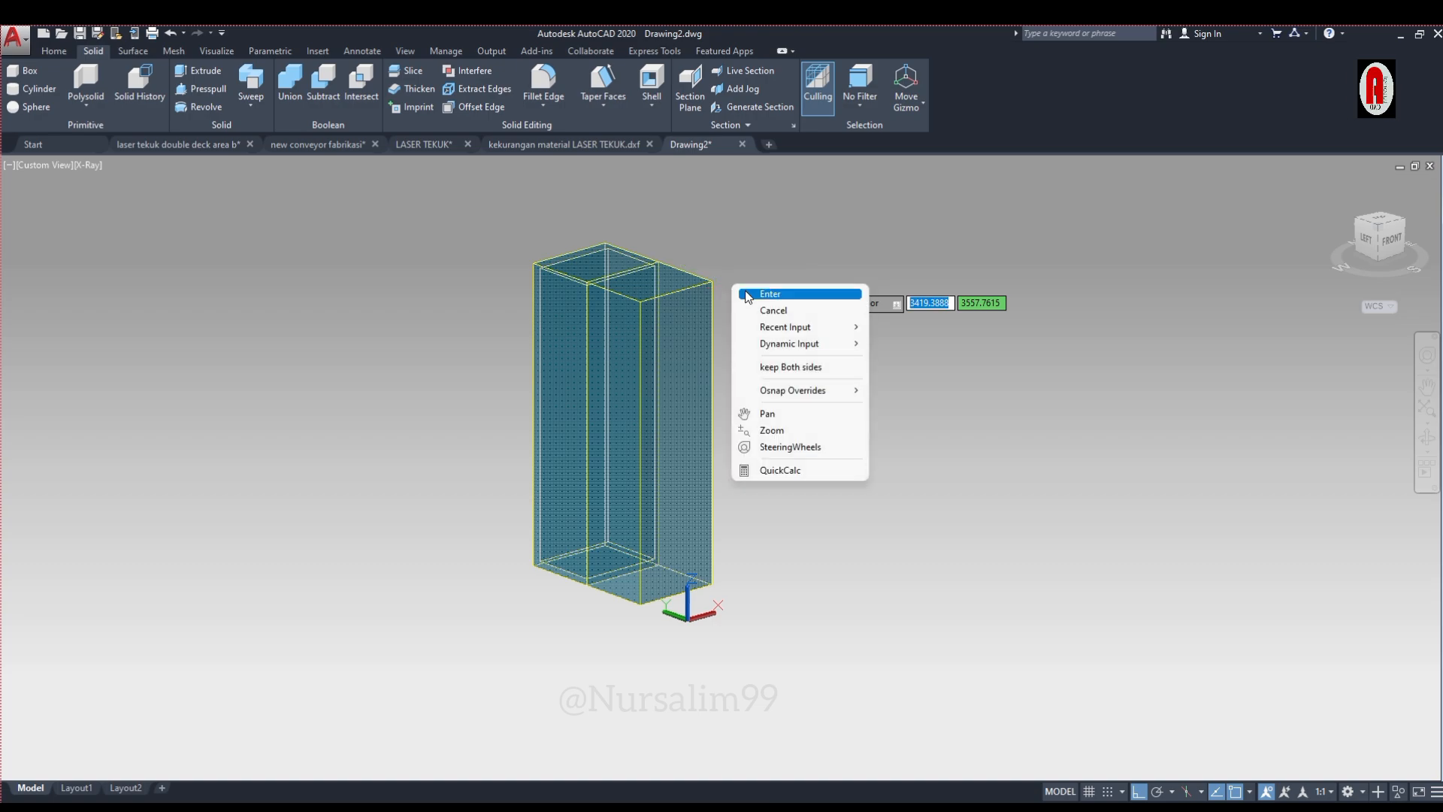
{"action": "left_click", "coordinate": [745, 292]}
Erase the lower piece of the sliced front half
{"action": "middle_click_drag", "start_coordinate": [694, 347], "coordinate": [483, 338], "text": "shift"}
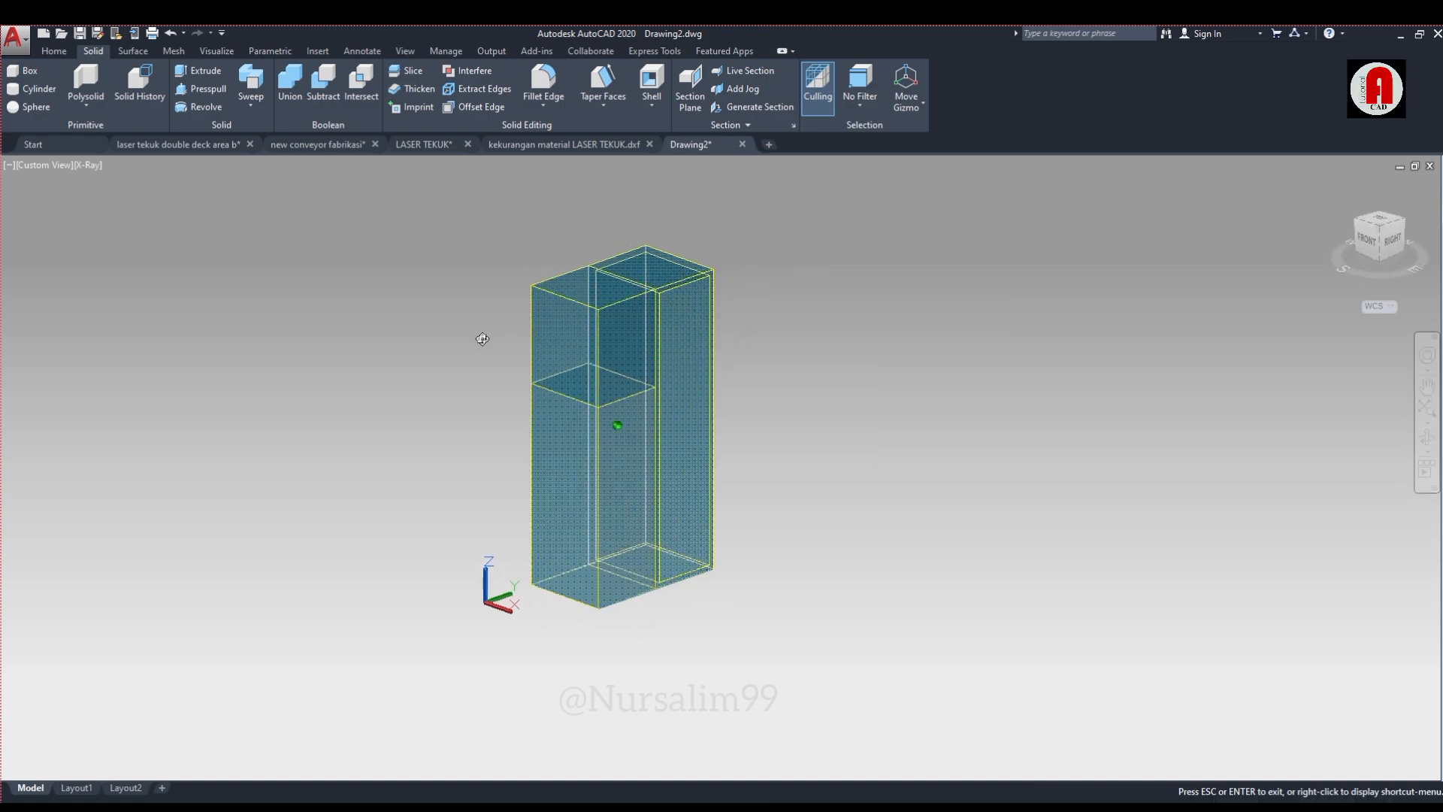
{"action": "left_click", "coordinate": [564, 436]}
{"action": "right_click", "coordinate": [473, 373]}
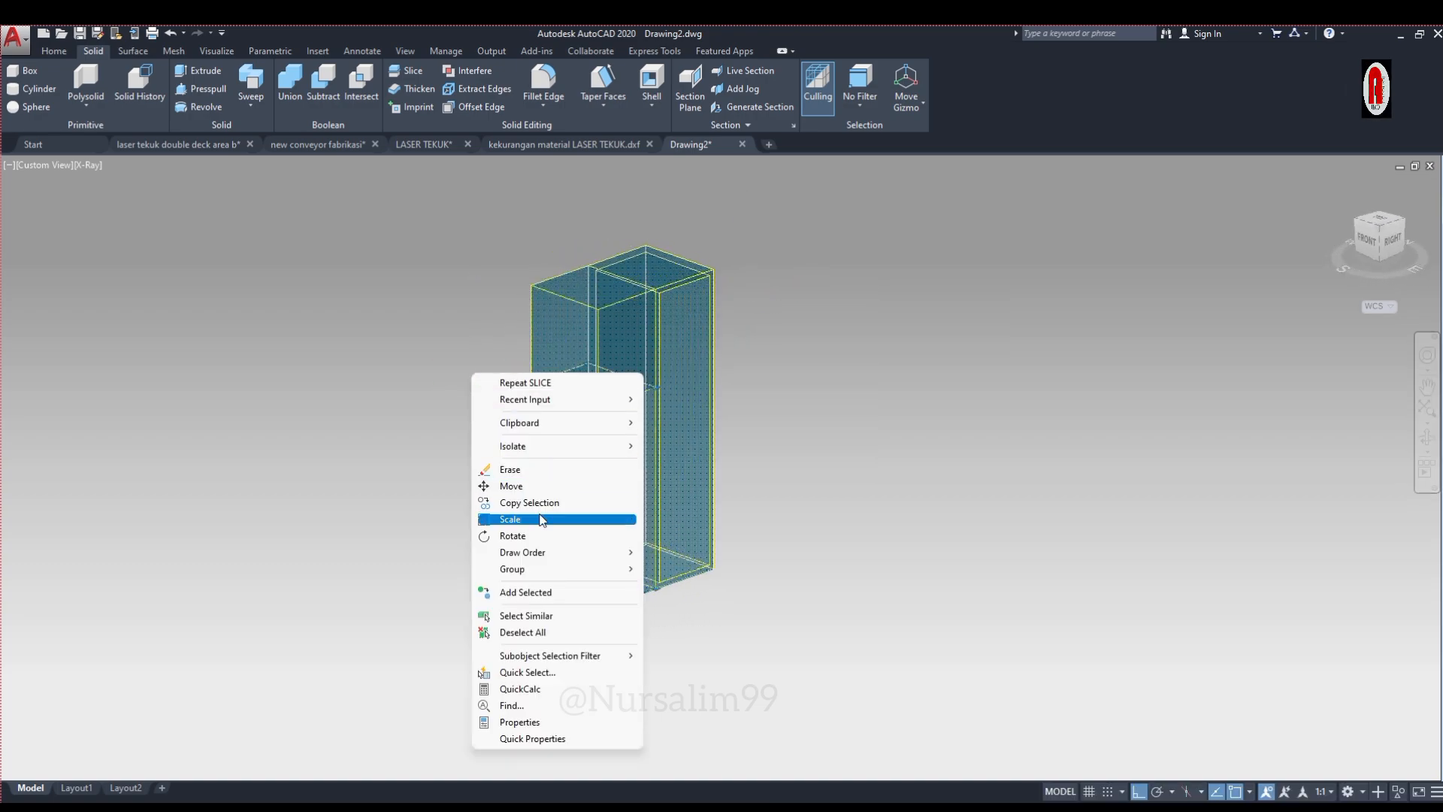
{"action": "left_click", "coordinate": [533, 474]}
Start a Shell on the remaining upper front block and remove its Right side face as the opening
{"action": "middle_click_drag", "start_coordinate": [503, 350], "coordinate": [580, 347], "text": "shift"}
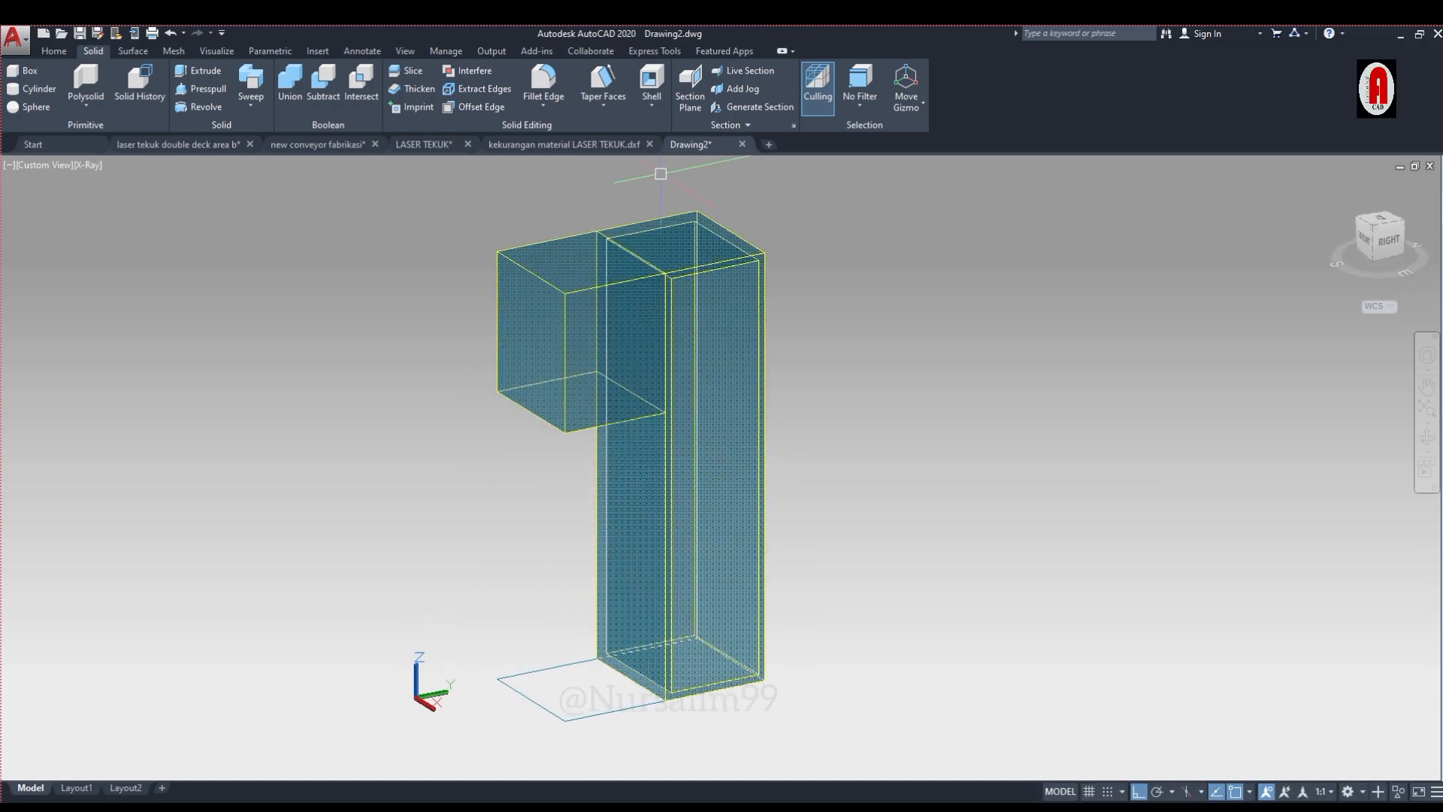
{"action": "left_click", "coordinate": [653, 83]}
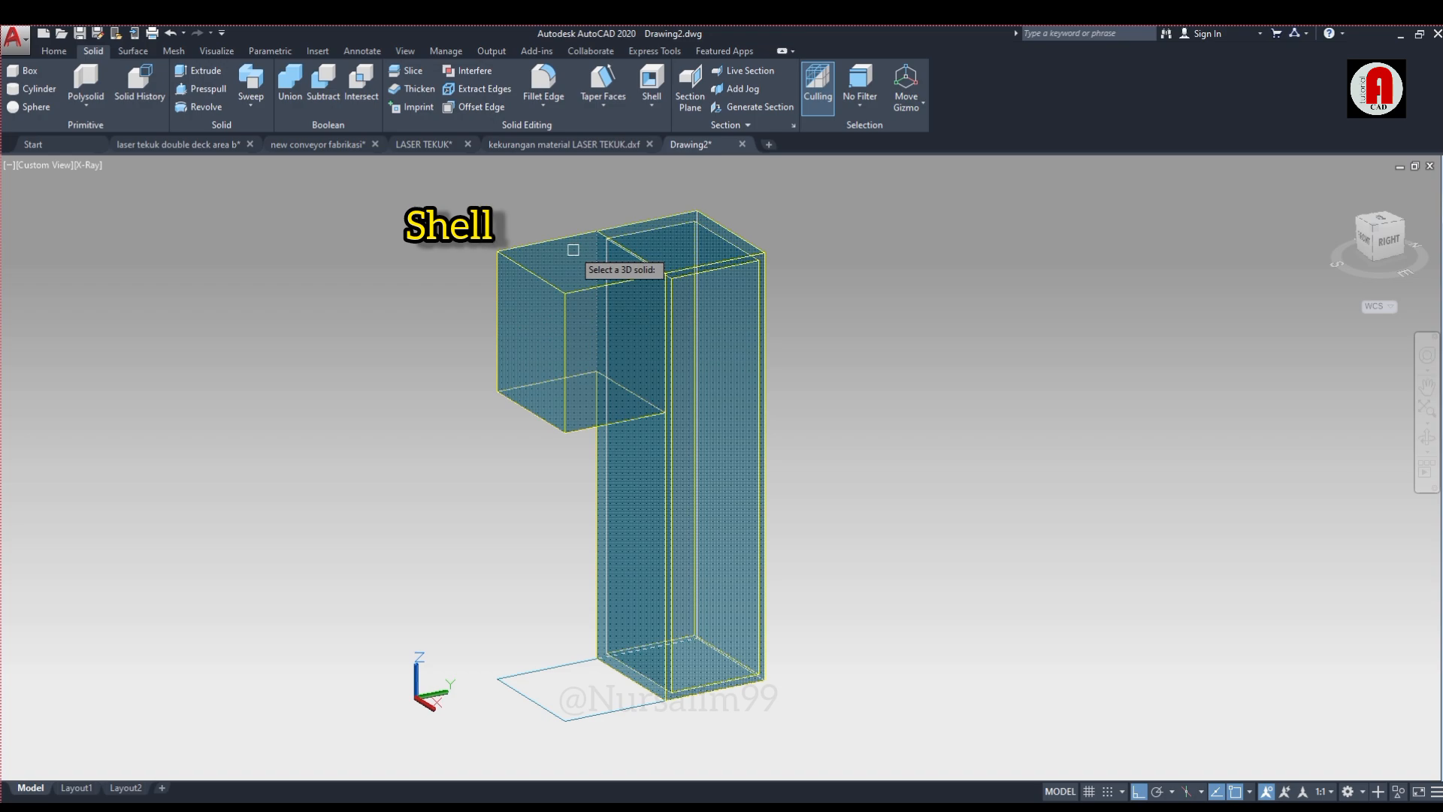
{"action": "left_click", "coordinate": [581, 317]}
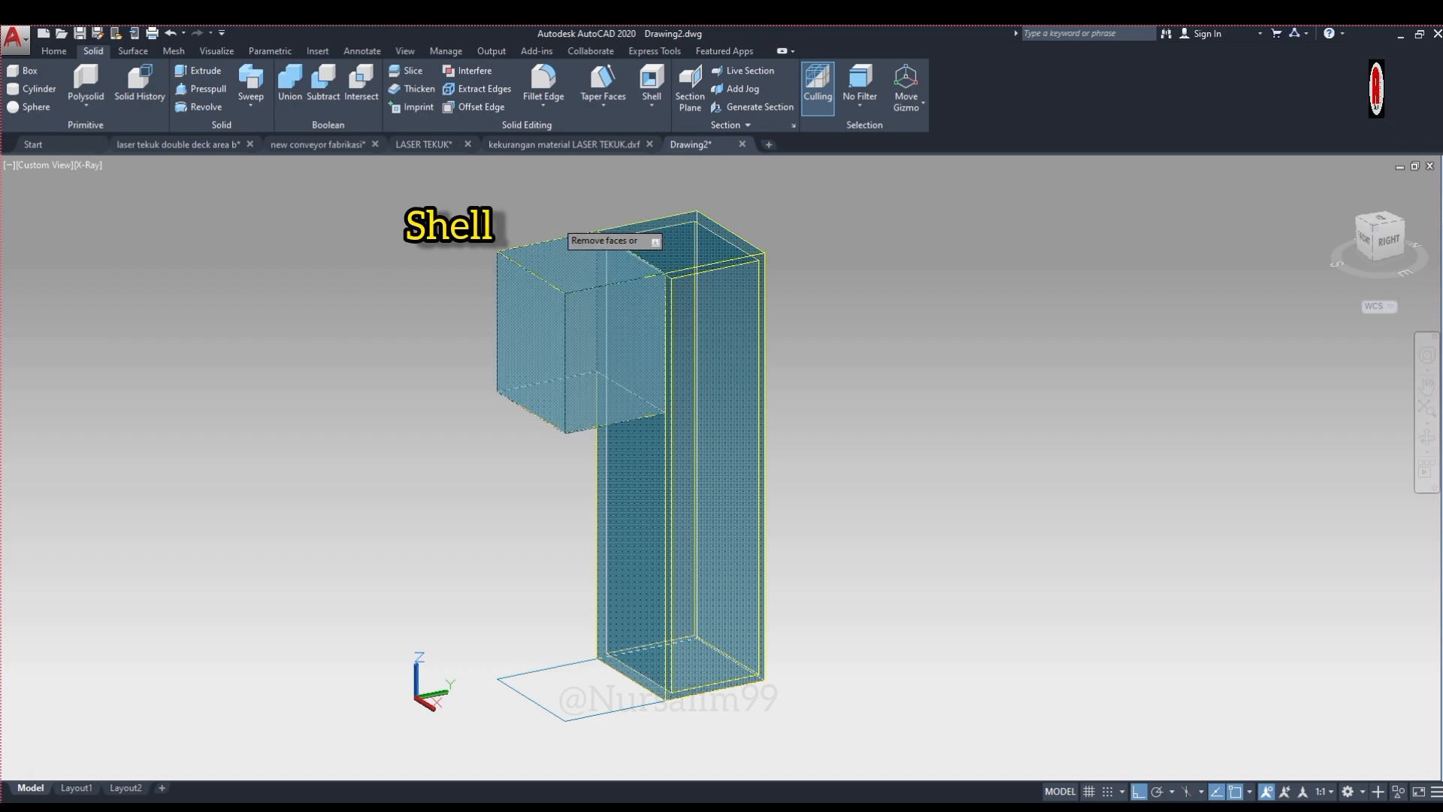
{"action": "right_click", "coordinate": [558, 224]}
{"action": "left_click", "coordinate": [602, 304]}
{"action": "right_click", "coordinate": [567, 212]}
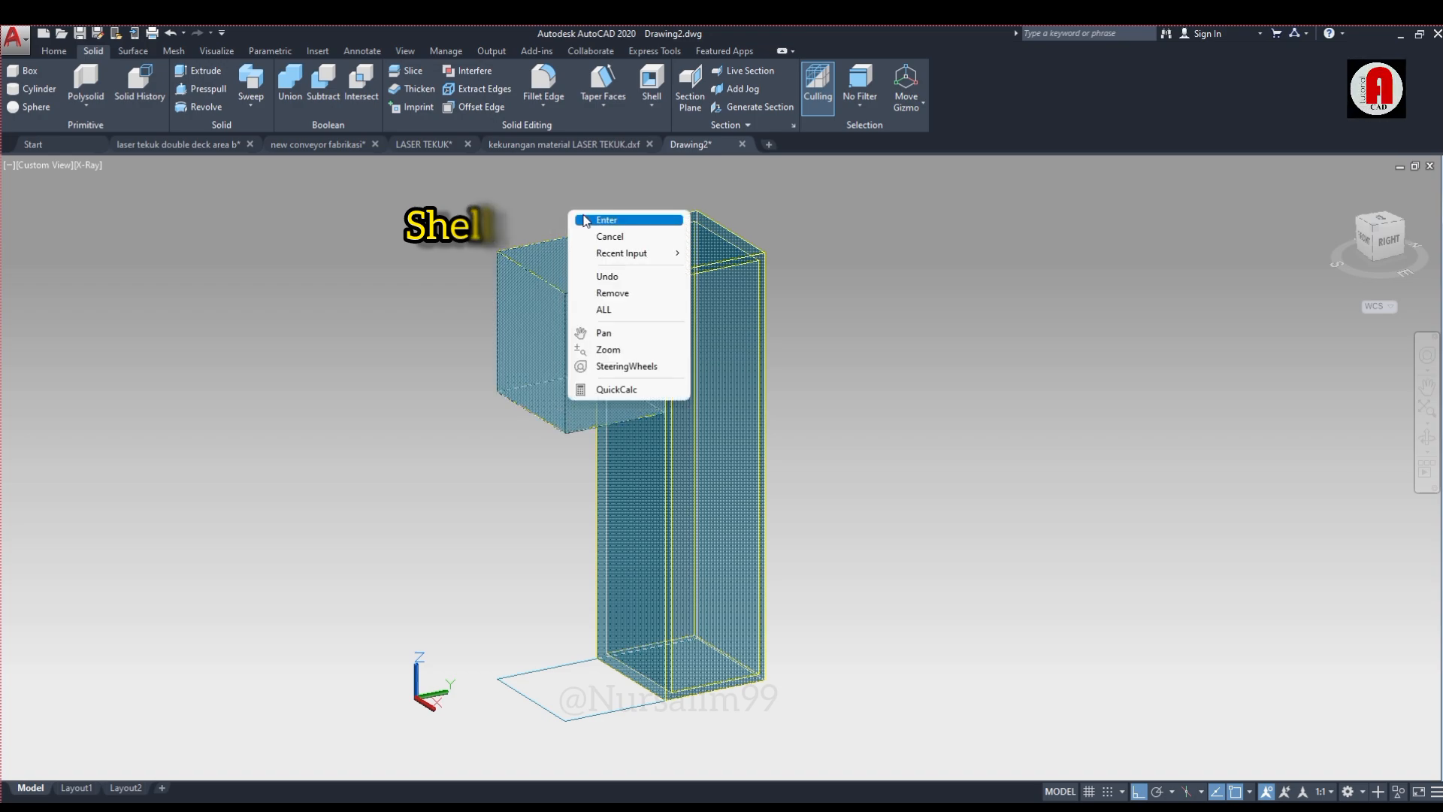
{"action": "left_click", "coordinate": [599, 299]}
{"action": "left_click", "coordinate": [588, 321]}
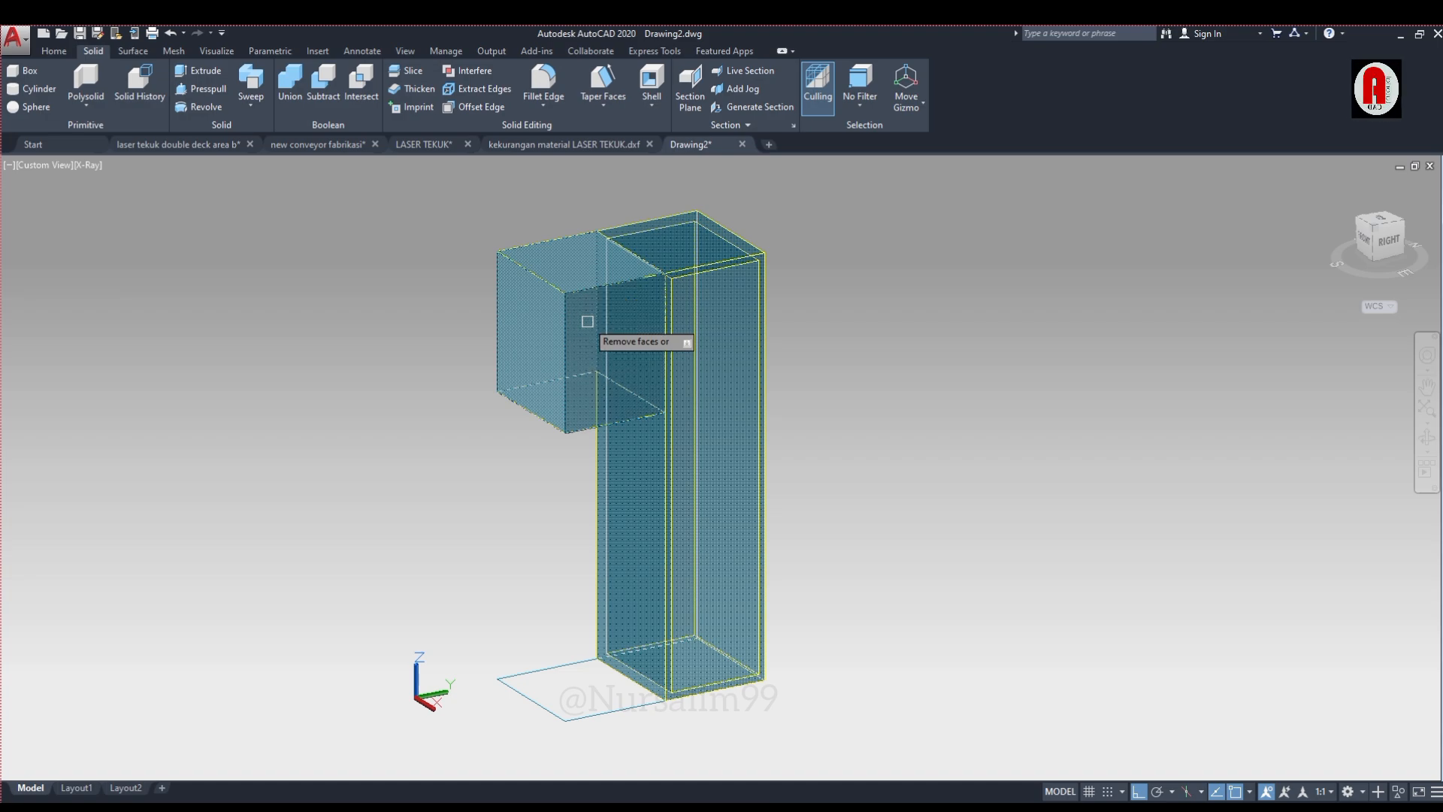
{"action": "right_click", "coordinate": [565, 224]}
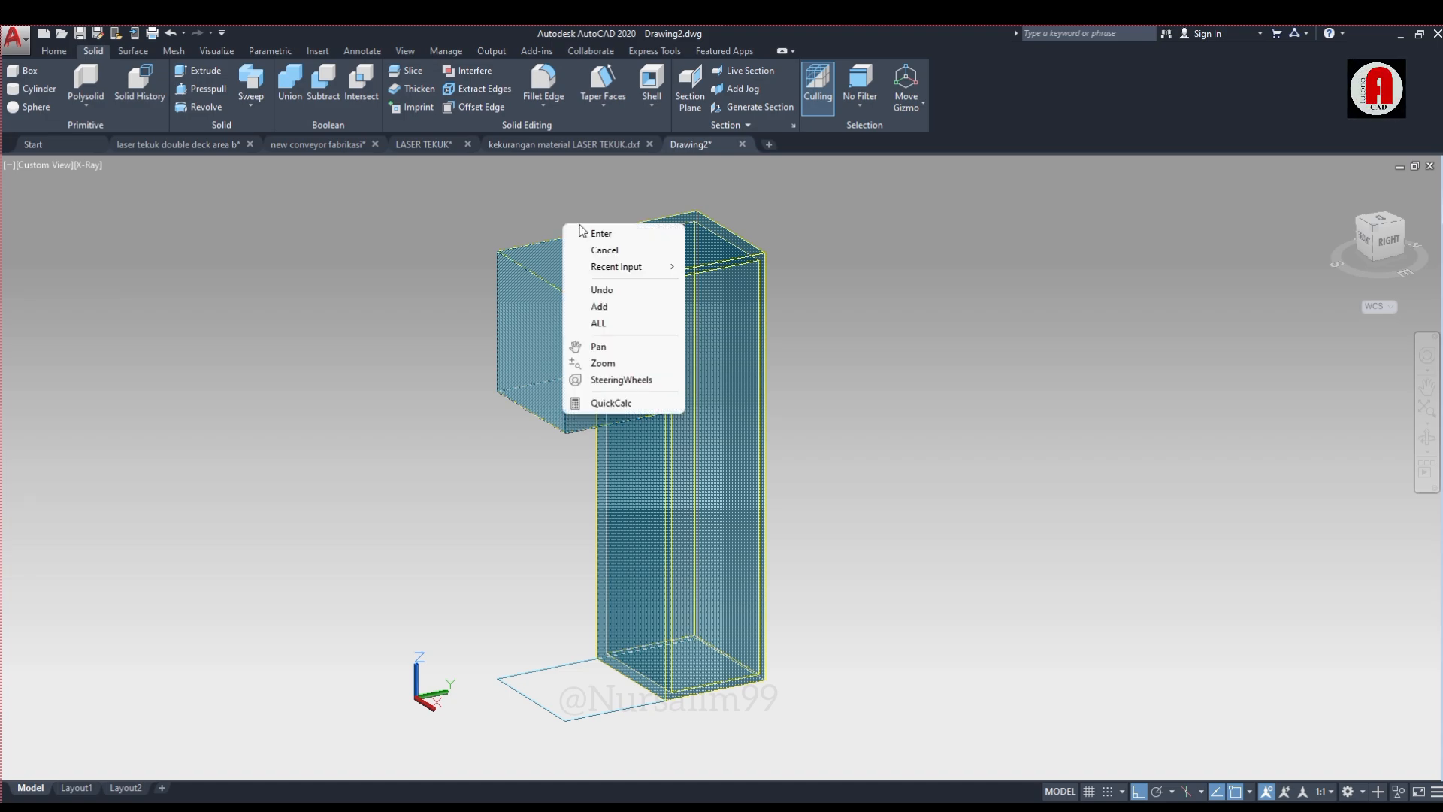
{"action": "left_click", "coordinate": [584, 233]}
Set the block's shell offset by picking two points across the adjoining tall shell's wall thickness, and finish the solid editing
{"action": "scroll", "coordinate": [658, 361], "scroll_direction": "up", "scroll_amount": 5}
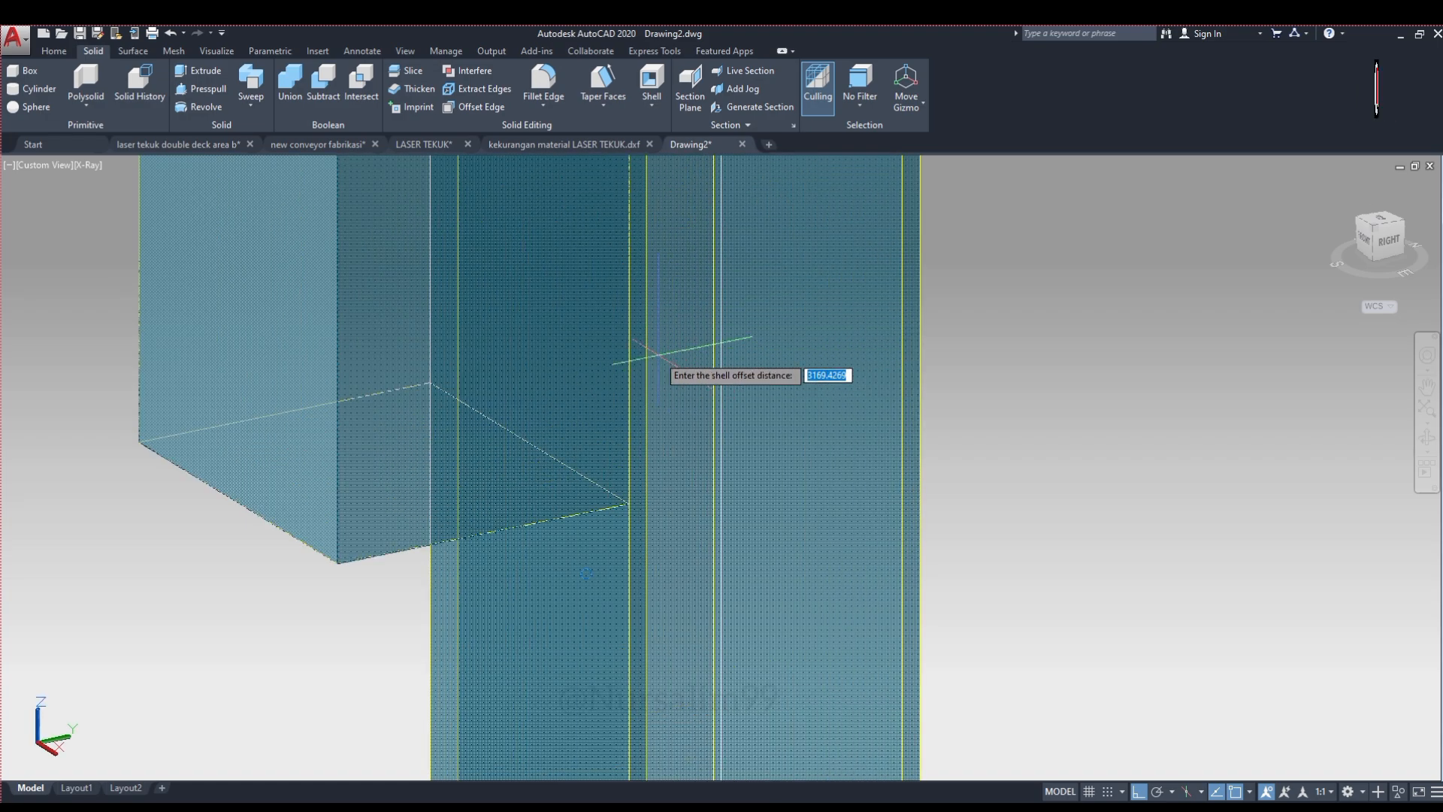
{"action": "scroll", "coordinate": [653, 310], "scroll_direction": "down", "scroll_amount": 4}
{"action": "scroll", "coordinate": [653, 310], "scroll_direction": "up", "scroll_amount": 4}
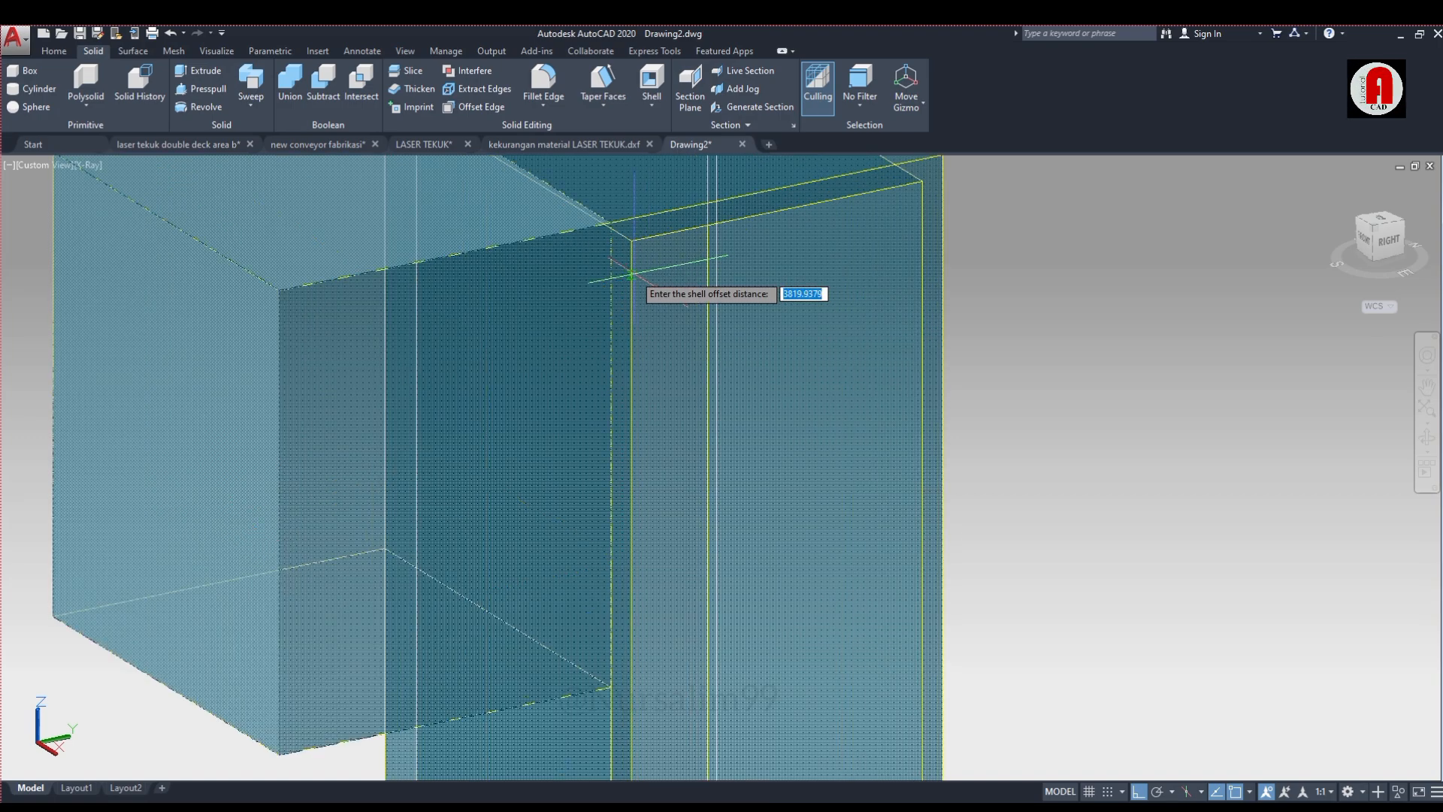
{"action": "left_click", "coordinate": [634, 240]}
{"action": "scroll", "coordinate": [604, 263], "scroll_direction": "up", "scroll_amount": 3}
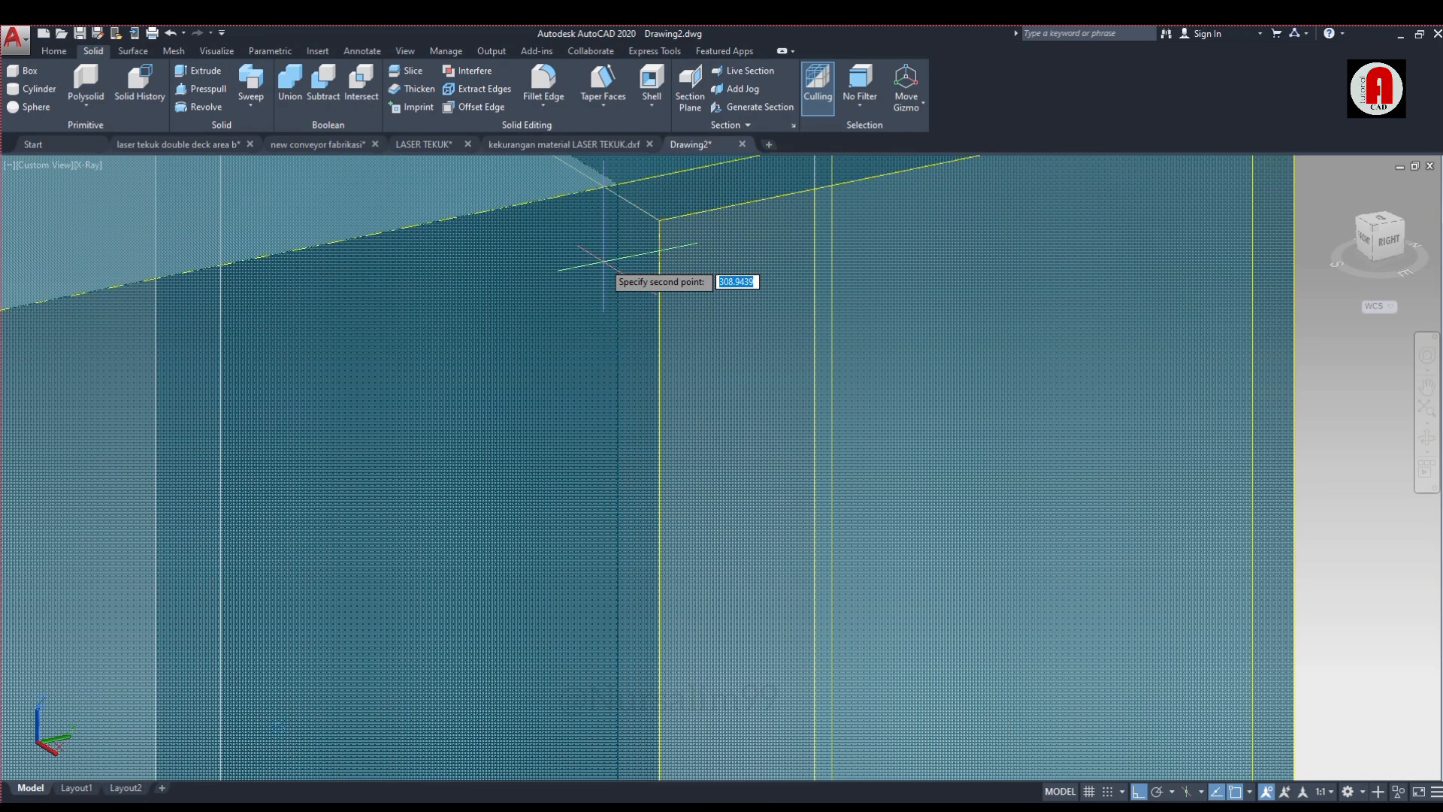
{"action": "left_click", "coordinate": [617, 229]}
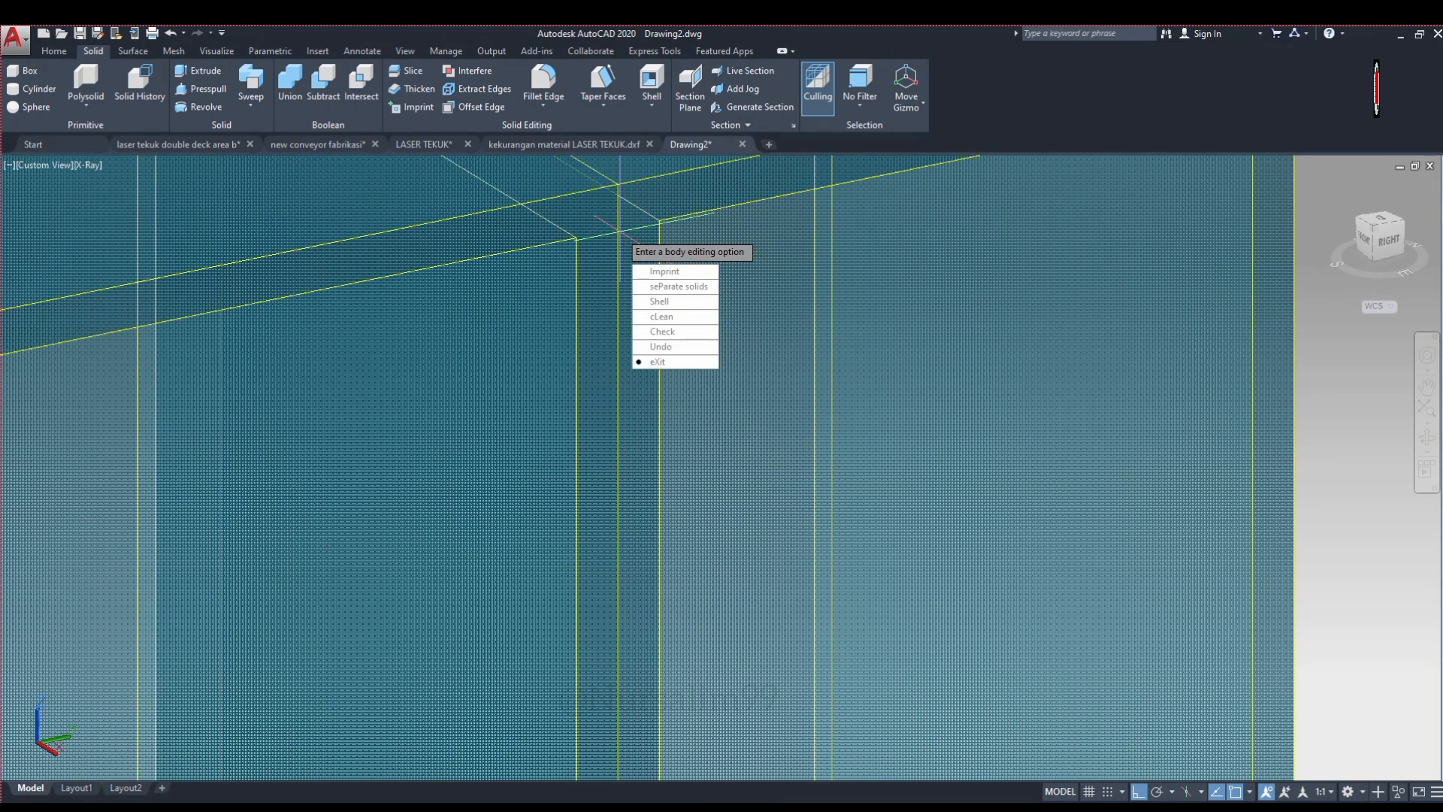
{"action": "right_click", "coordinate": [614, 236]}
{"action": "left_click", "coordinate": [631, 246]}
{"action": "right_click", "coordinate": [627, 243]}
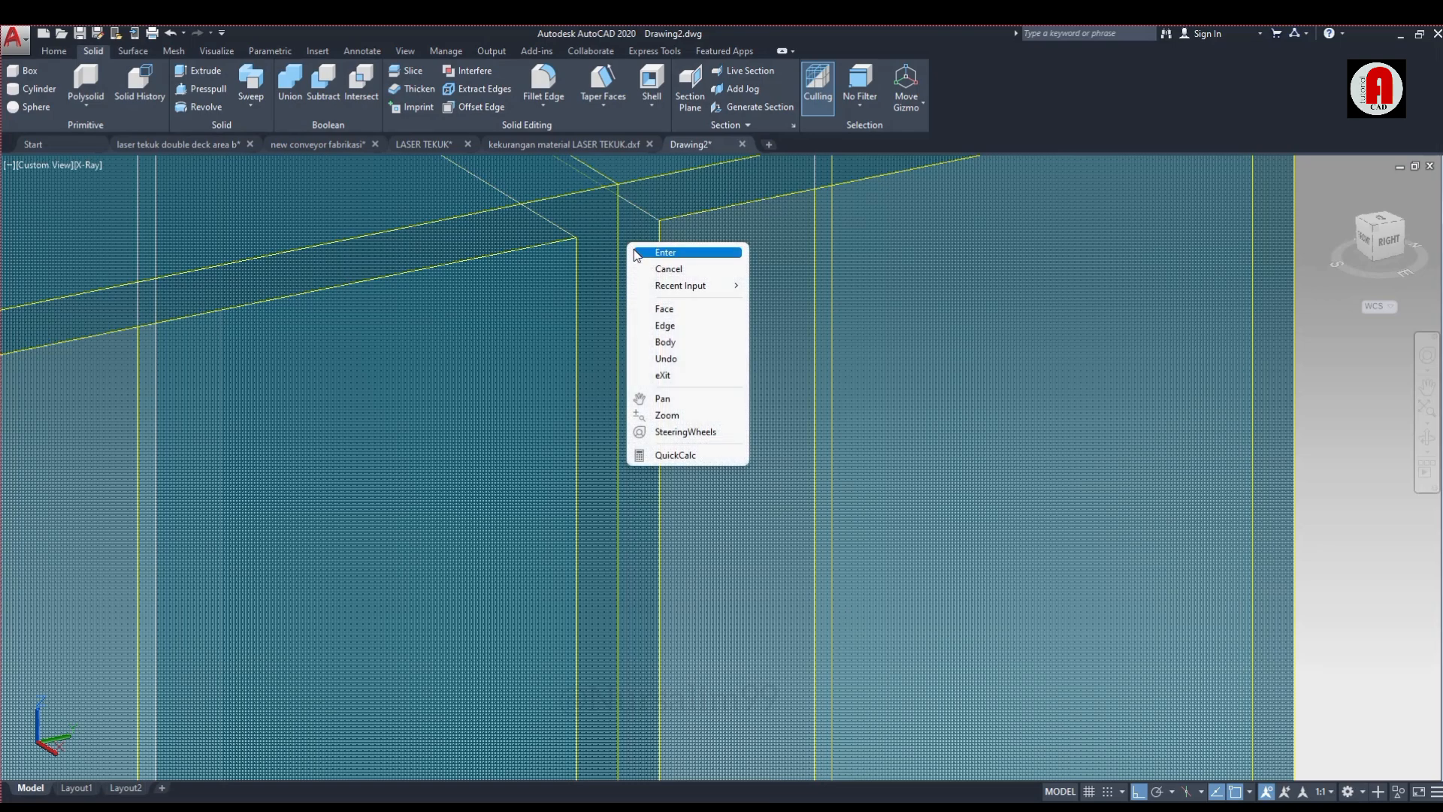
{"action": "left_click", "coordinate": [665, 252]}
{"action": "scroll", "coordinate": [632, 252], "scroll_direction": "down", "scroll_amount": 5}
{"action": "scroll", "coordinate": [651, 285], "scroll_direction": "down", "scroll_amount": 3}
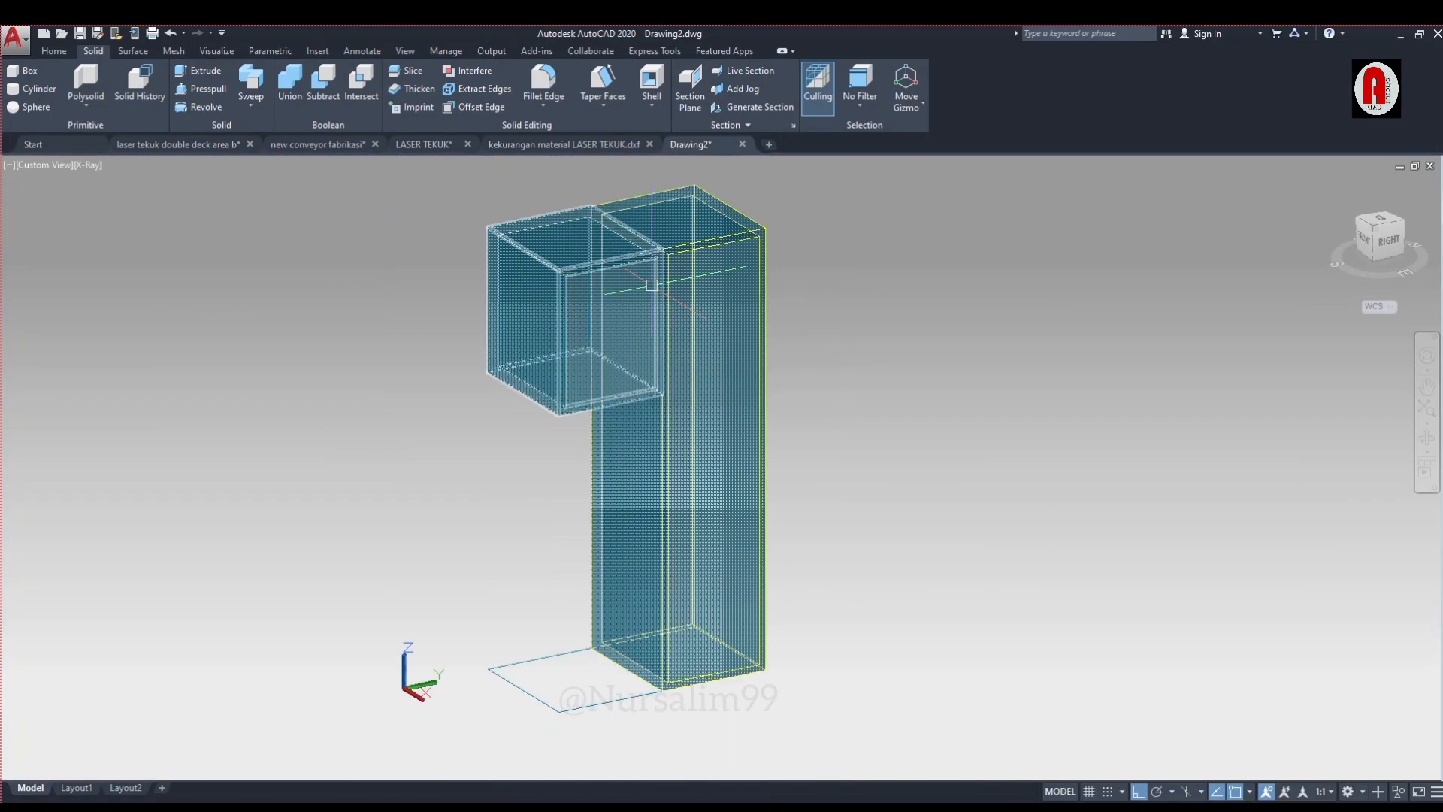
Copy the shelled front block twice straight down, stacking both copies directly below it to form three compartments
{"action": "type", "text": "co"}
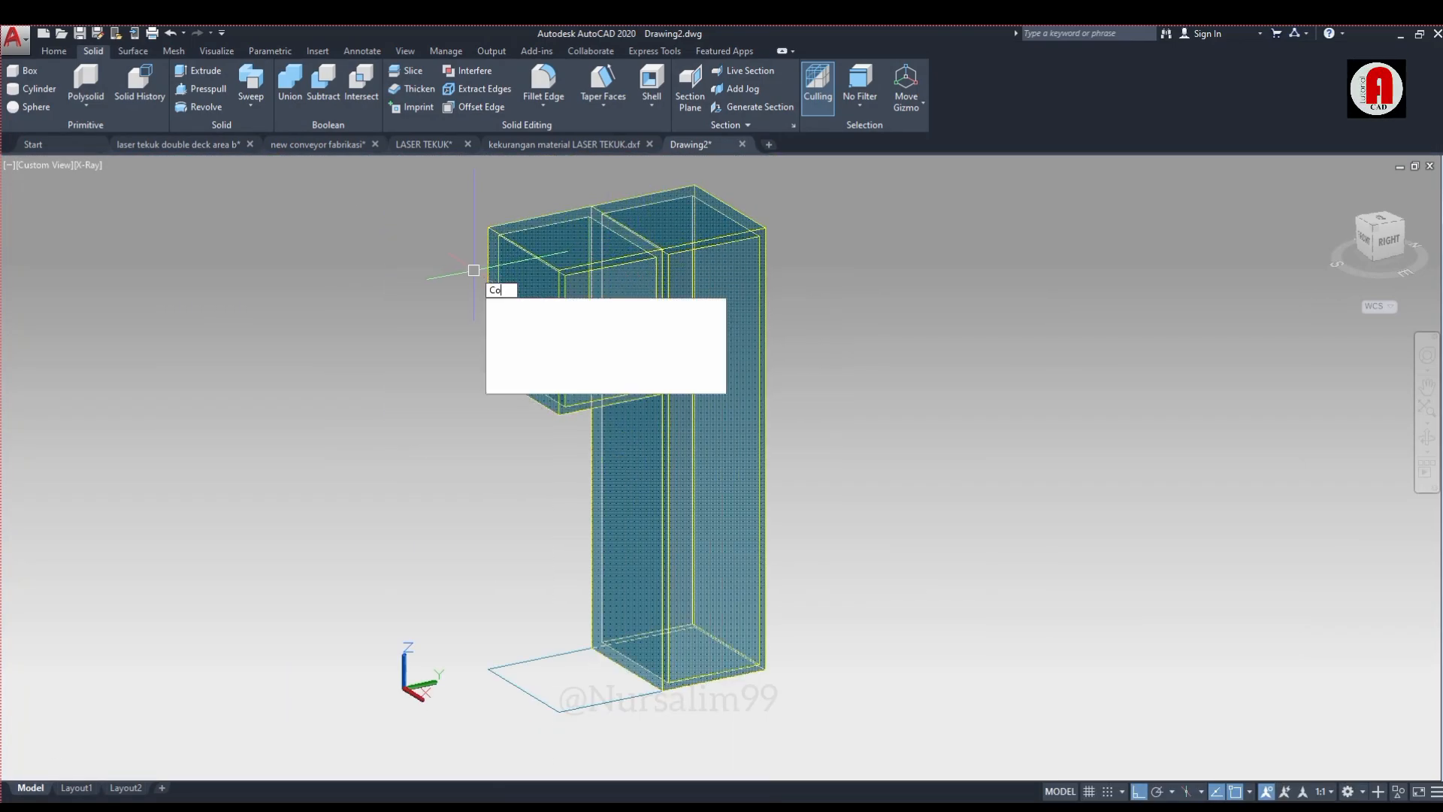
{"action": "left_click", "coordinate": [529, 305]}
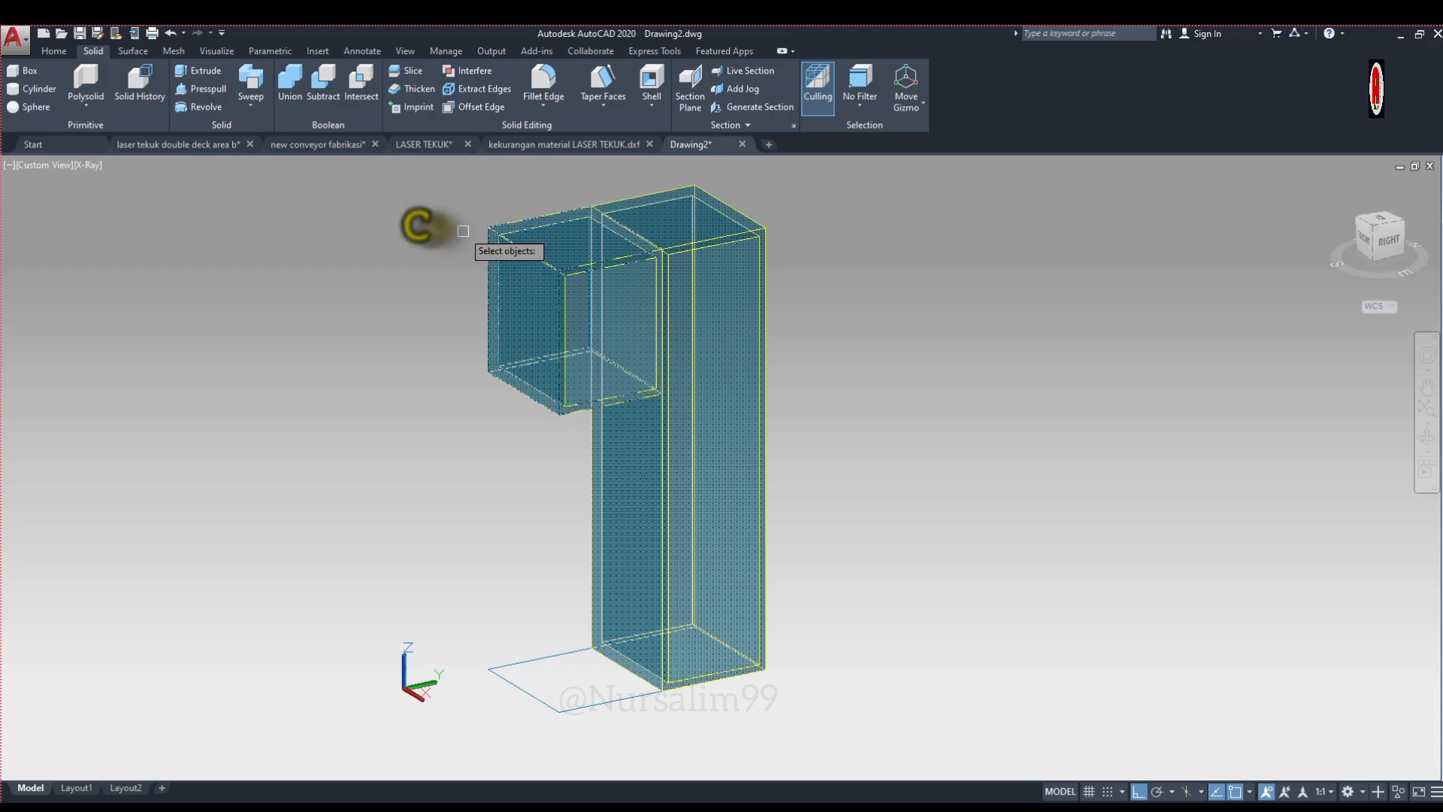
{"action": "scroll", "coordinate": [545, 263], "scroll_direction": "up", "scroll_amount": 2}
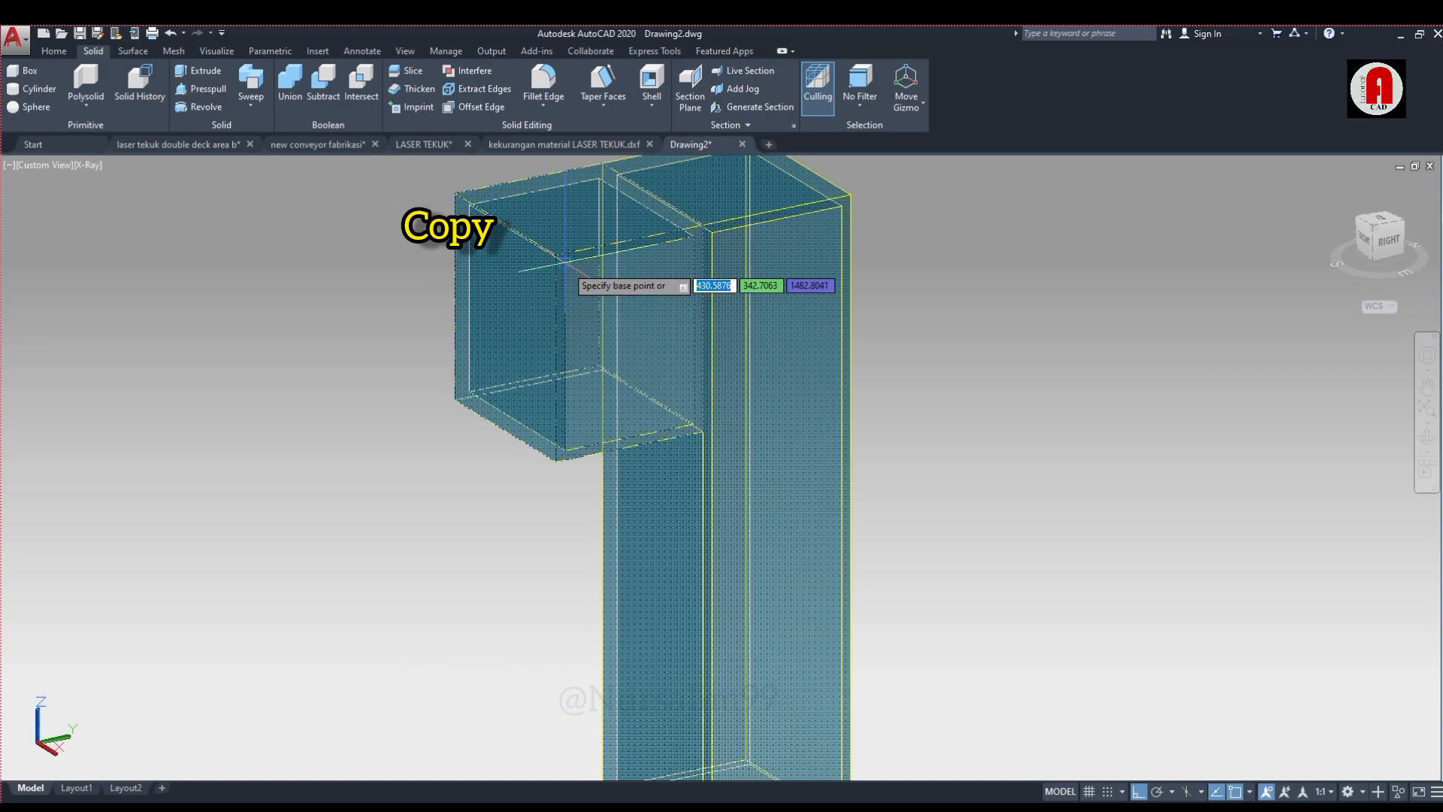
{"action": "scroll", "coordinate": [575, 259], "scroll_direction": "up", "scroll_amount": 5}
{"action": "left_click", "coordinate": [569, 253]}
{"action": "scroll", "coordinate": [569, 255], "scroll_direction": "down", "scroll_amount": 4}
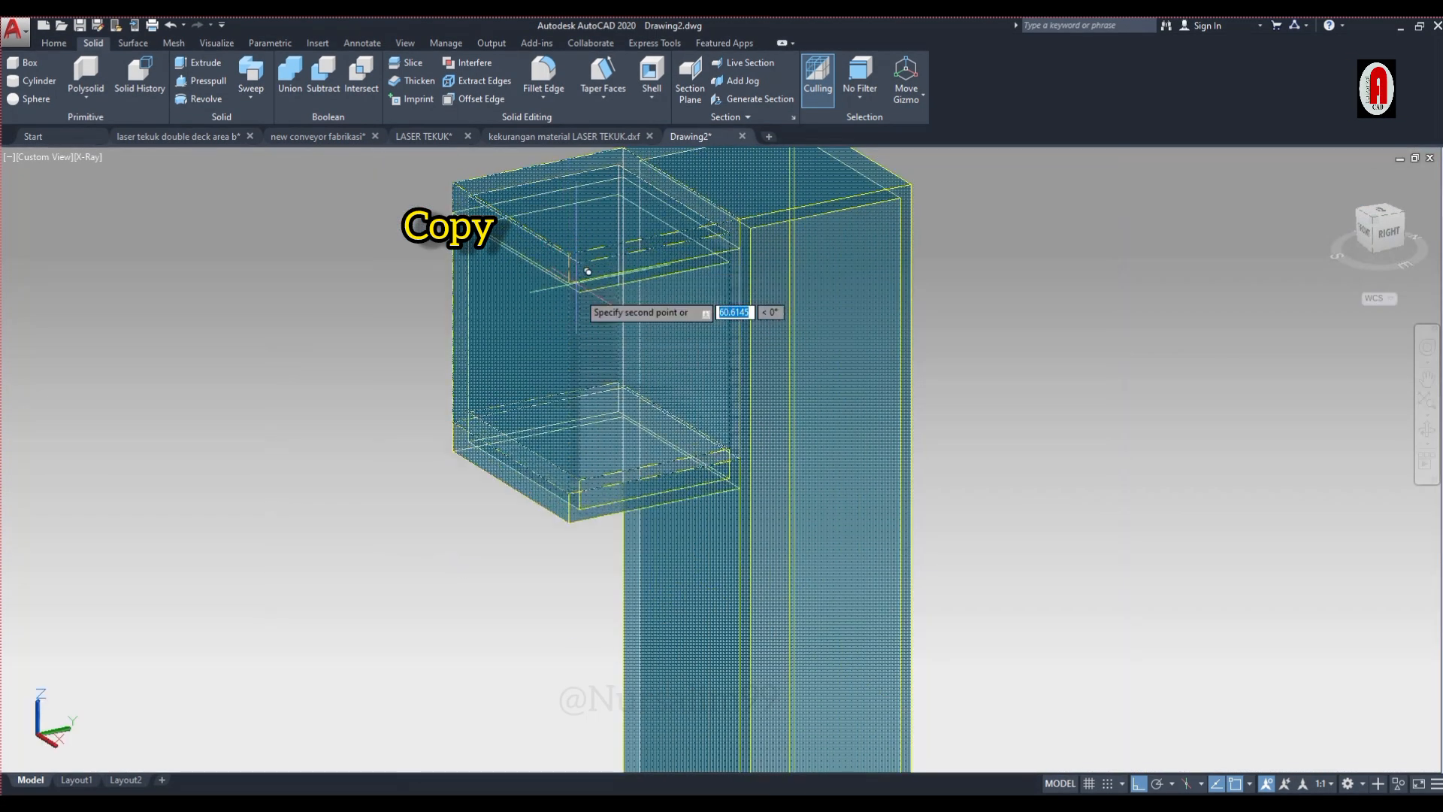
{"action": "scroll", "coordinate": [576, 547], "scroll_direction": "up", "scroll_amount": 3}
{"action": "scroll", "coordinate": [570, 483], "scroll_direction": "down", "scroll_amount": 4}
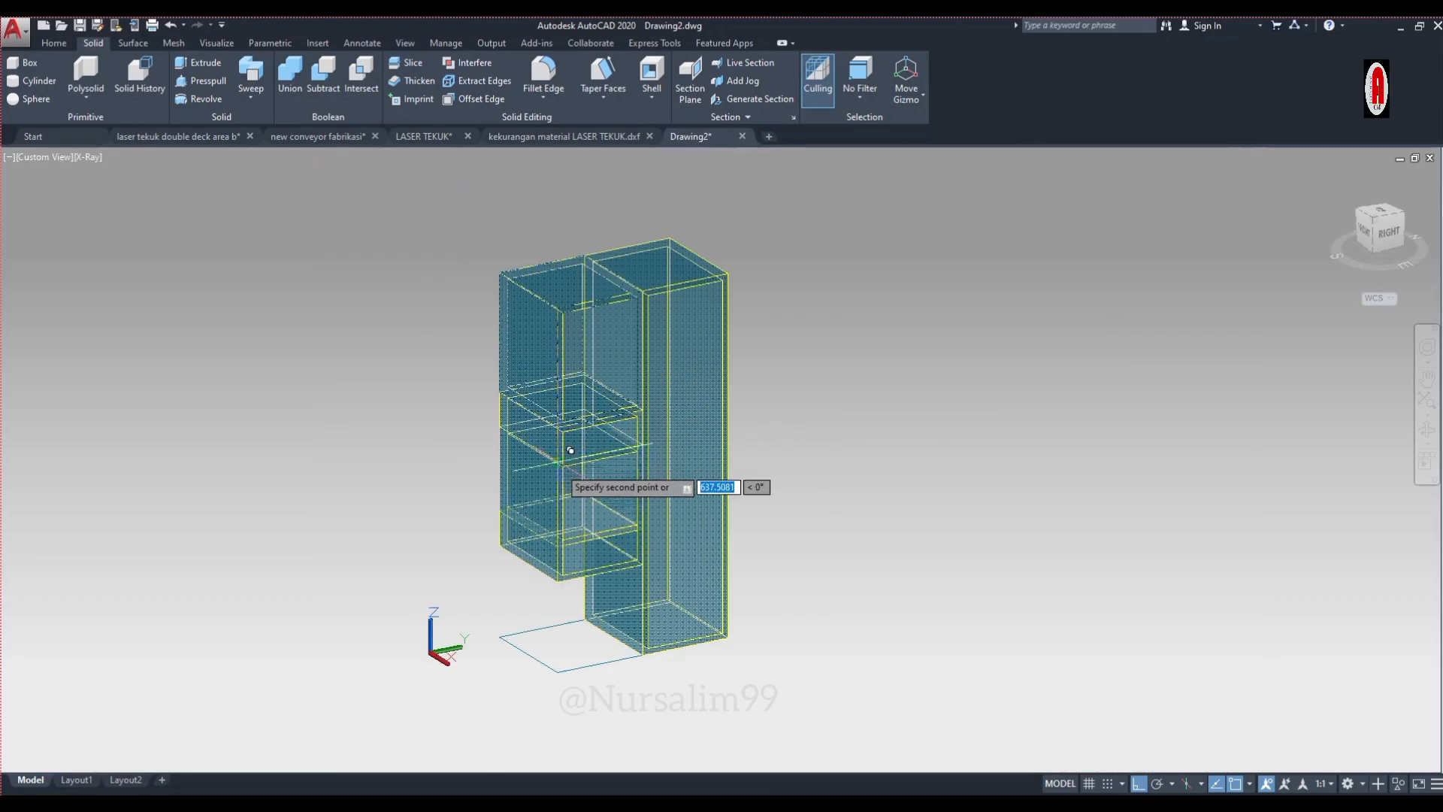
{"action": "scroll", "coordinate": [570, 580], "scroll_direction": "up", "scroll_amount": 3}
{"action": "scroll", "coordinate": [556, 500], "scroll_direction": "down", "scroll_amount": 4}
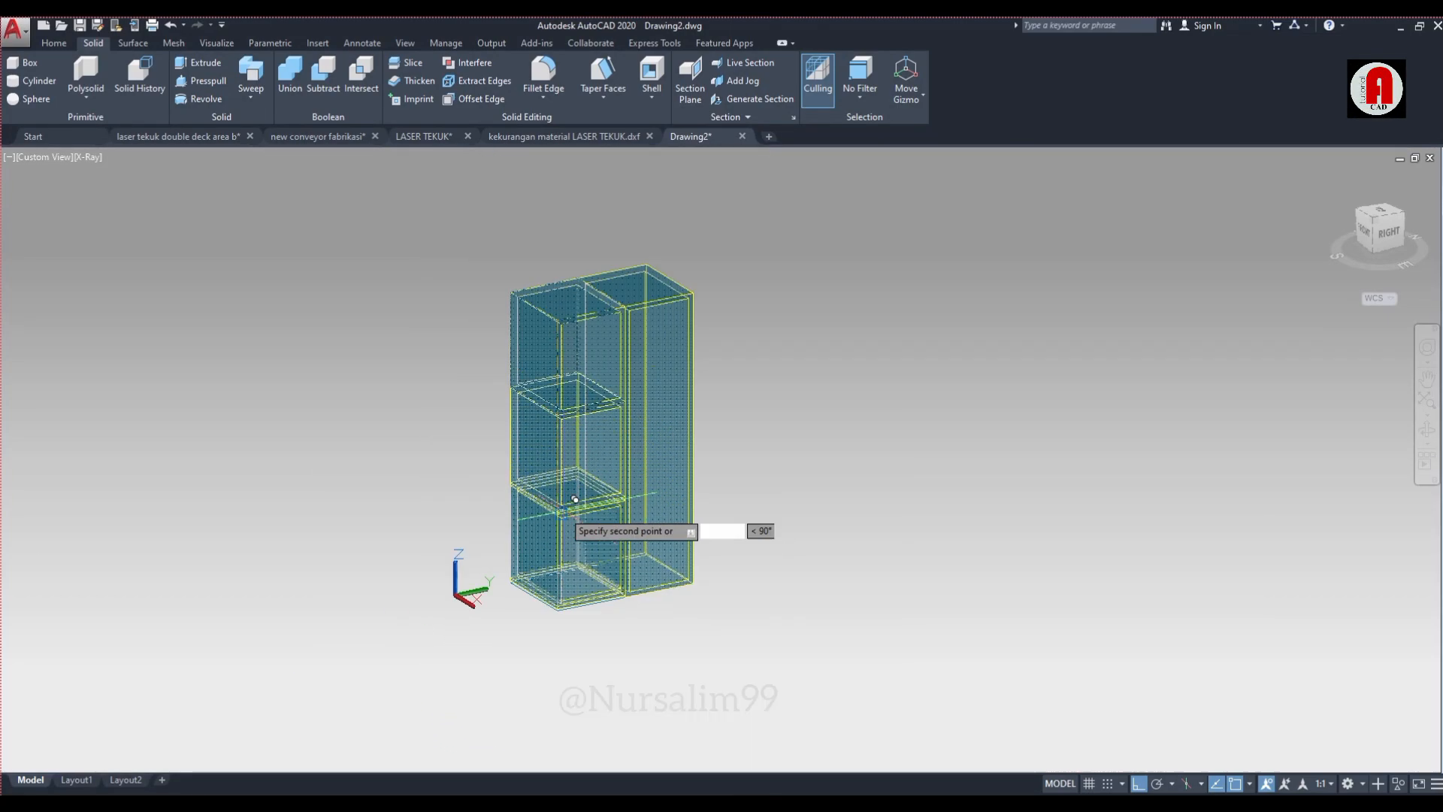
{"action": "right_click", "coordinate": [547, 333]}
{"action": "left_click", "coordinate": [563, 353]}
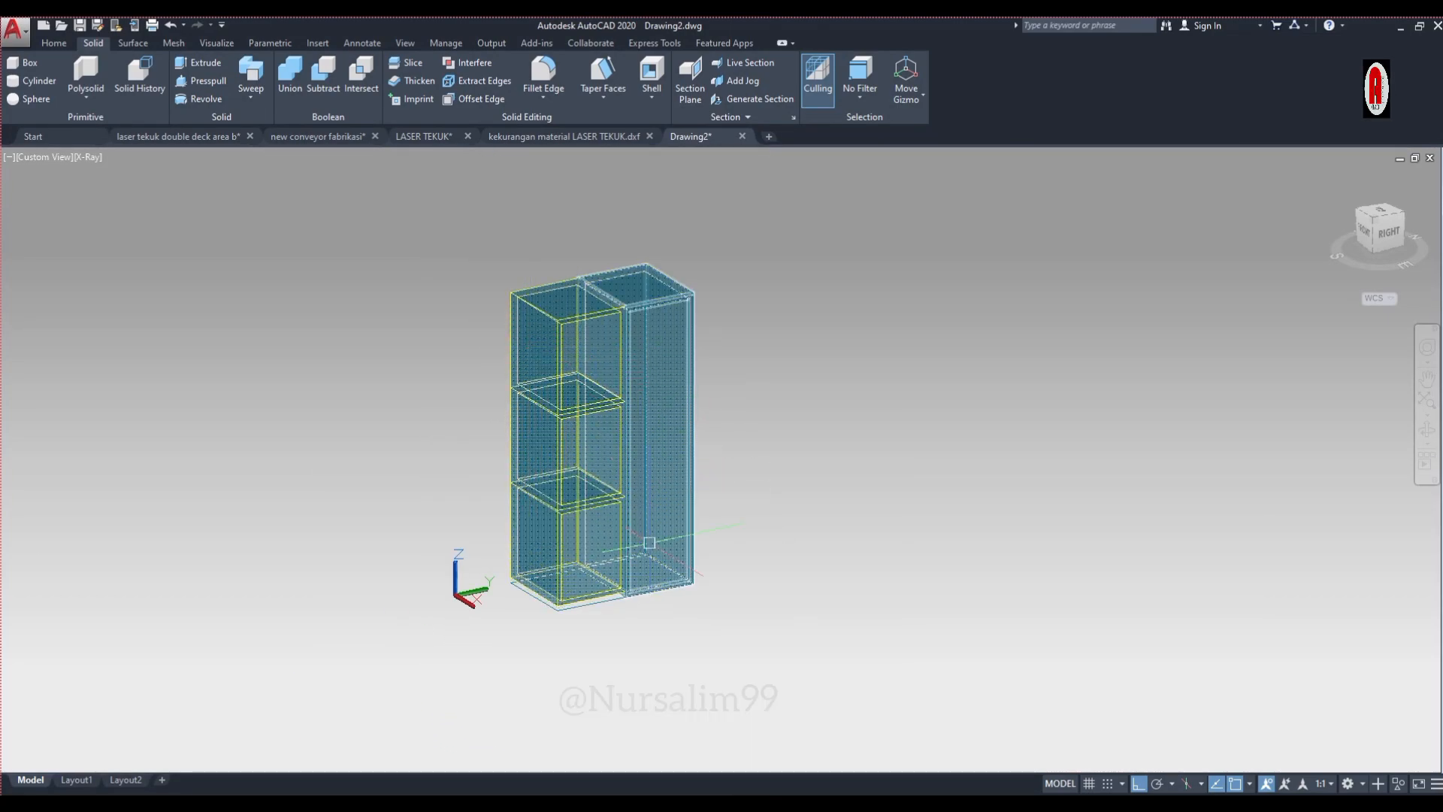
Start a Slice on the tall rear shell using the 3points option
{"action": "scroll", "coordinate": [647, 587], "scroll_direction": "up", "scroll_amount": 4}
{"action": "middle_click_drag", "start_coordinate": [664, 560], "coordinate": [660, 519], "text": "shift"}
{"action": "type", "text": "s"}
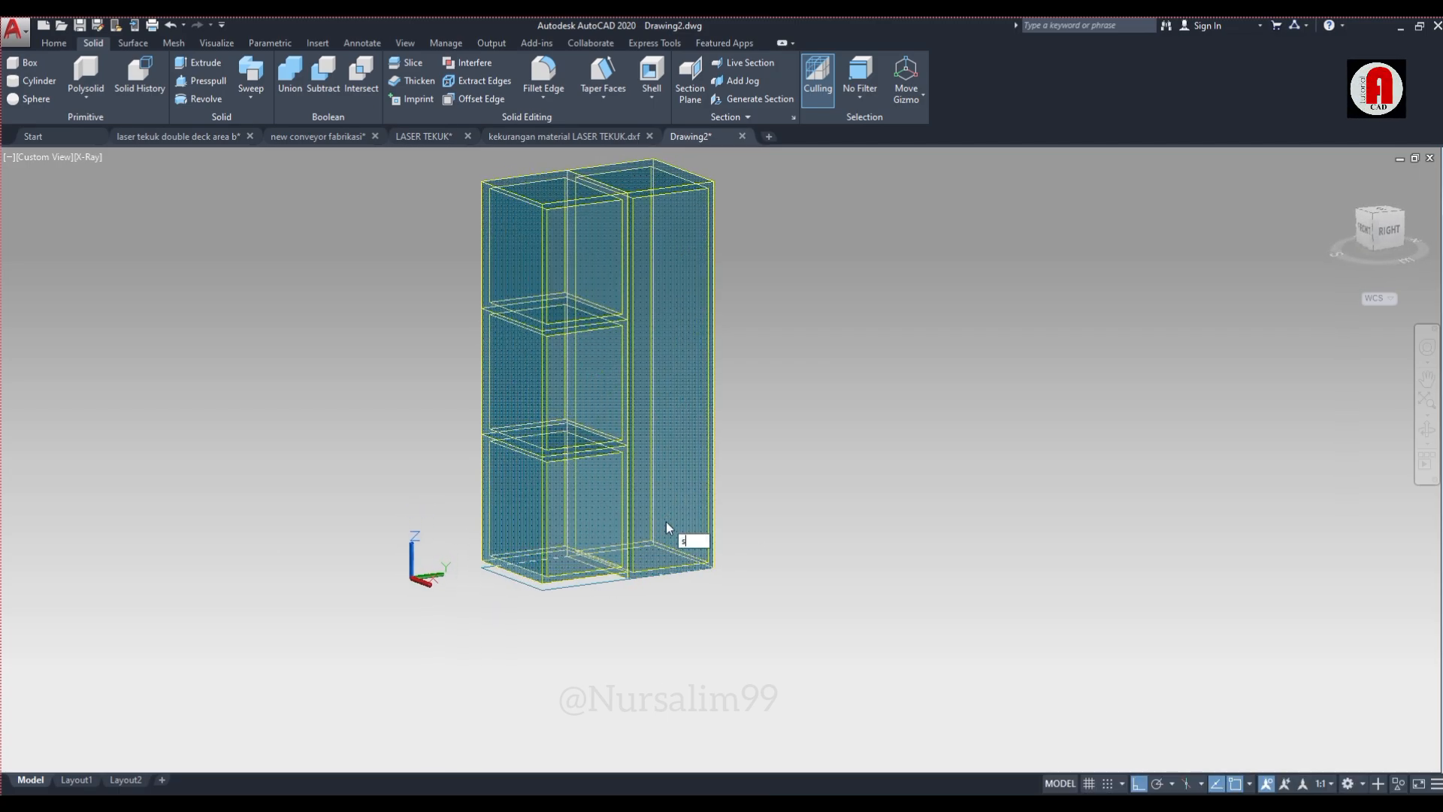
{"action": "type", "text": "l"}
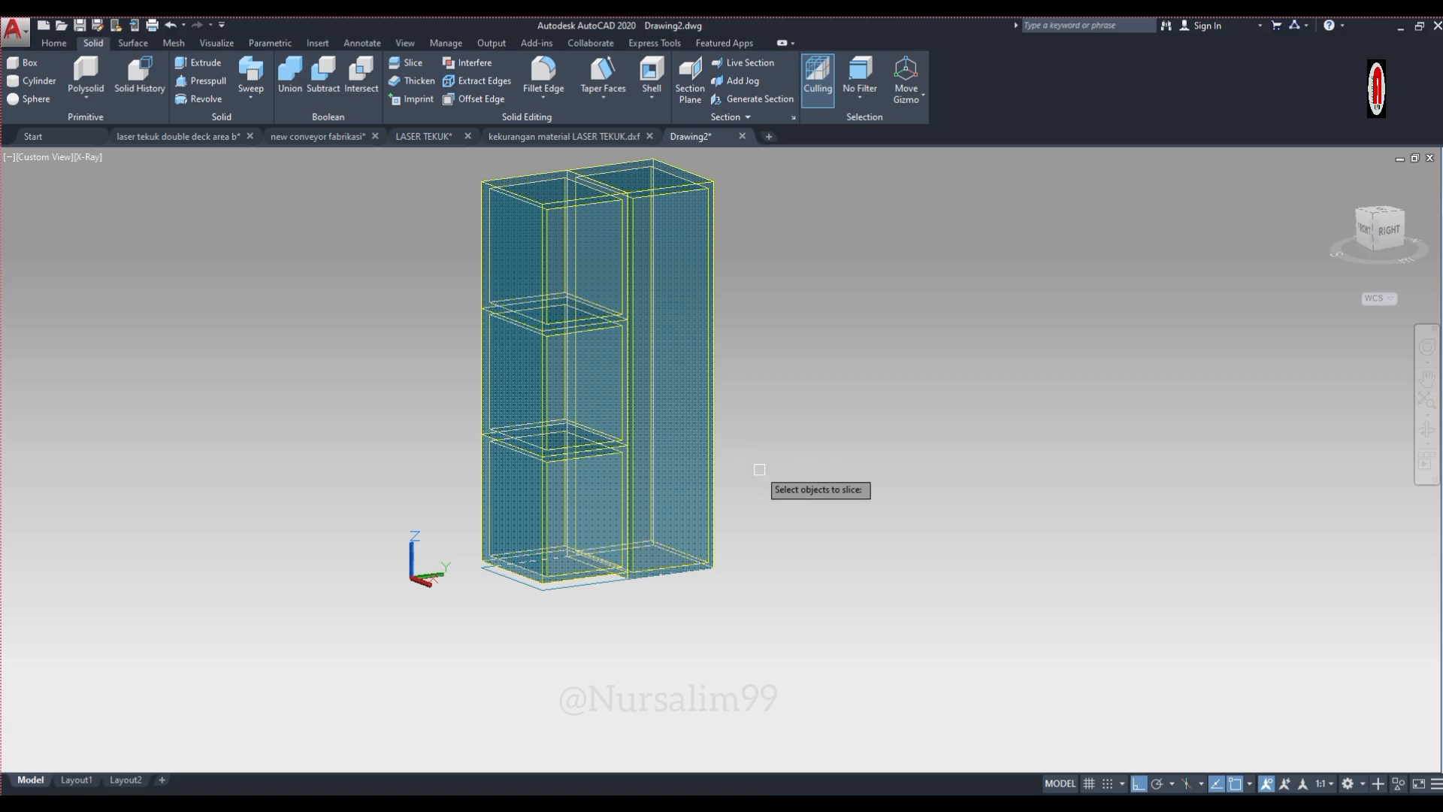
{"action": "middle_click_drag", "start_coordinate": [759, 469], "coordinate": [601, 459], "text": "shift"}
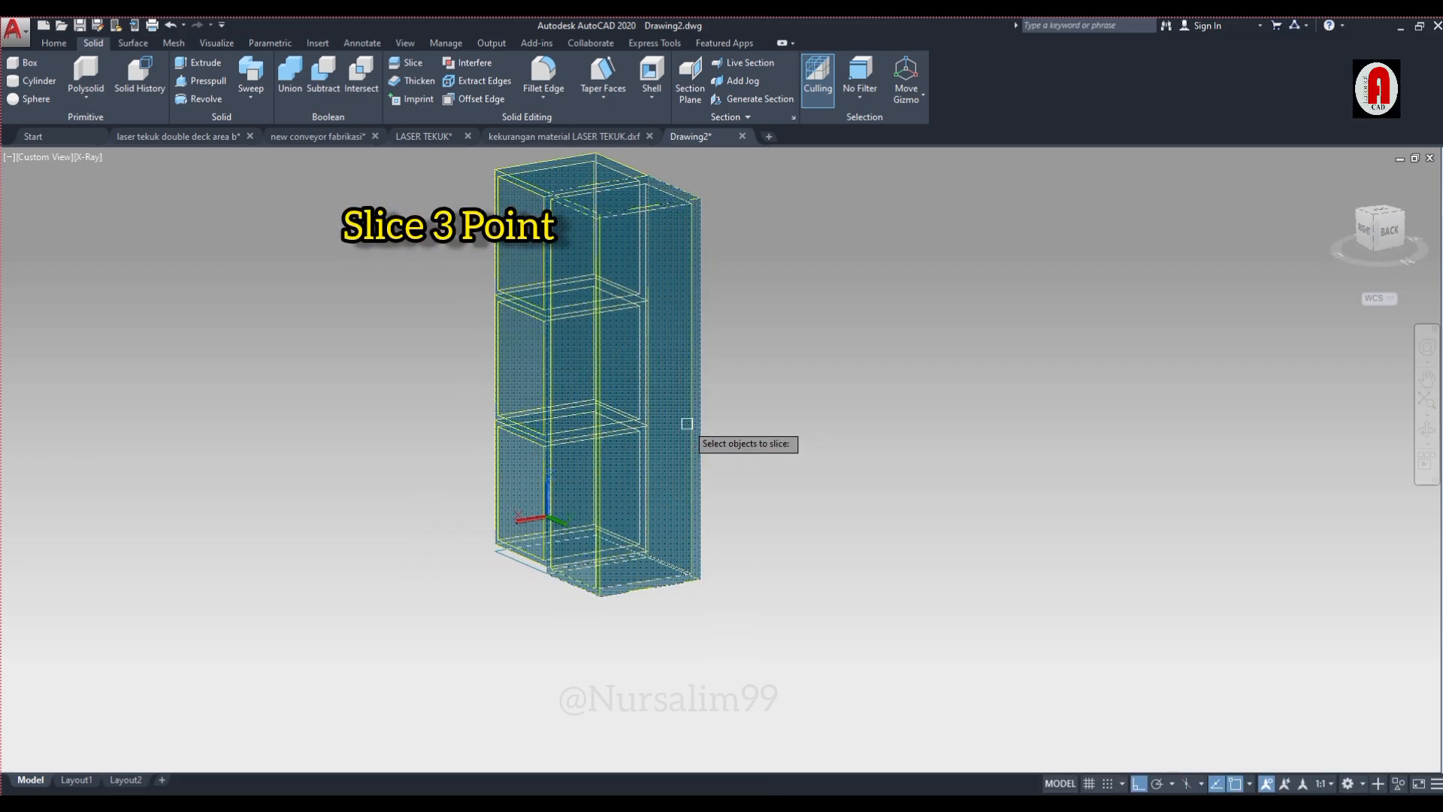
{"action": "right_click", "coordinate": [718, 388]}
{"action": "right_click", "coordinate": [718, 411]}
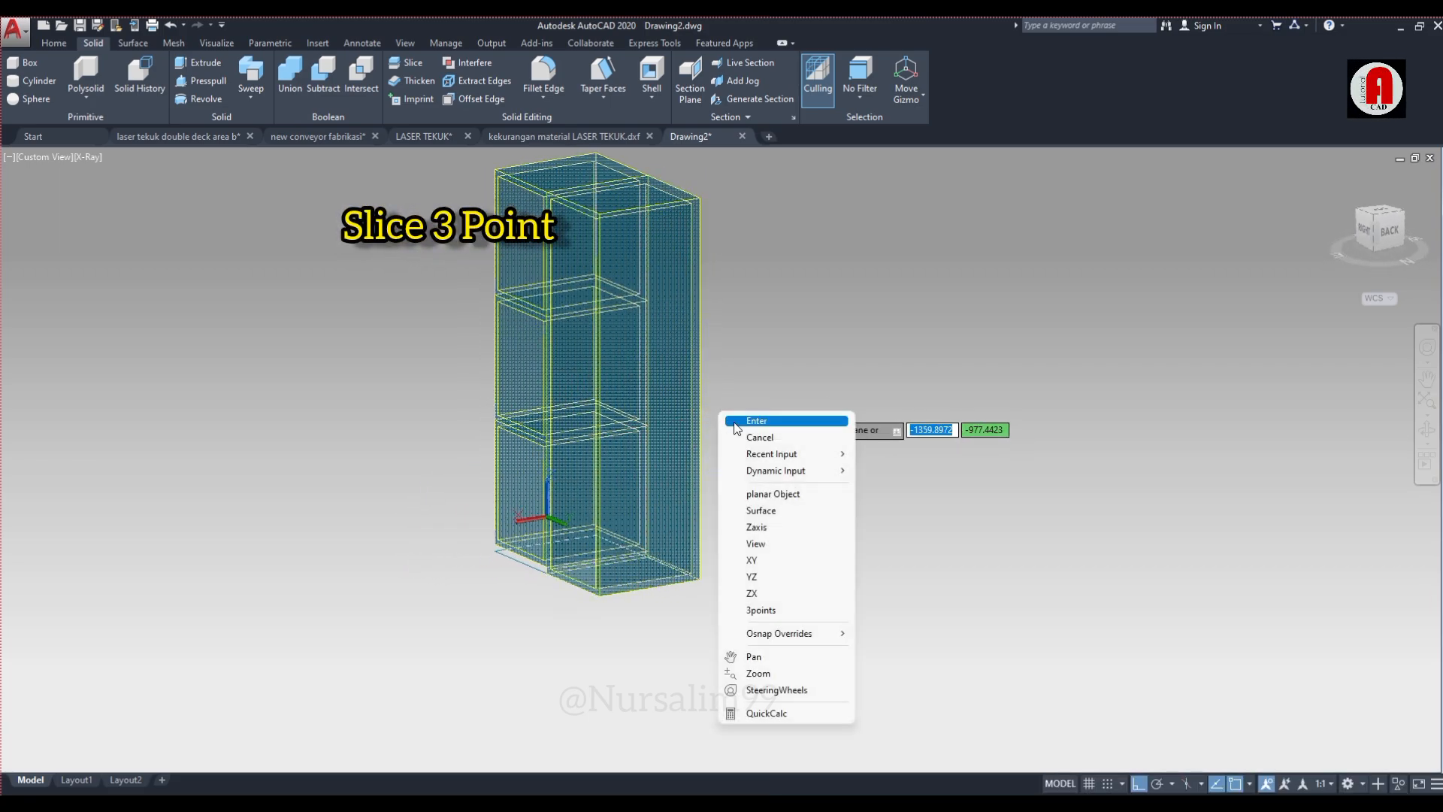
{"action": "left_click", "coordinate": [770, 610]}
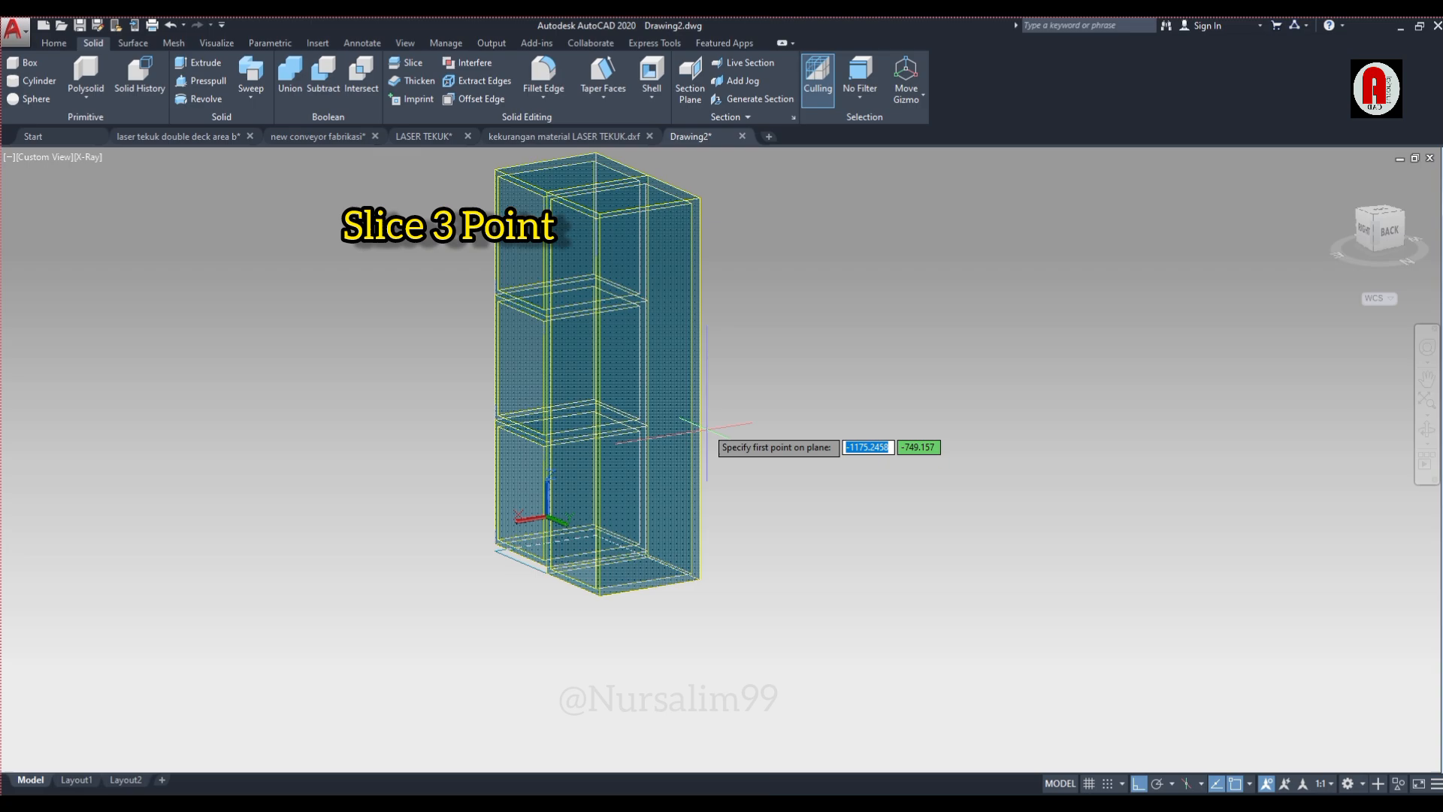
Define a horizontal cutting plane through the midpoints of three vertical edges of the tall shell, keeping both sides
{"action": "left_click", "coordinate": [699, 380]}
{"action": "scroll", "coordinate": [605, 400], "scroll_direction": "up", "scroll_amount": 3}
{"action": "scroll", "coordinate": [598, 392], "scroll_direction": "up", "scroll_amount": 4}
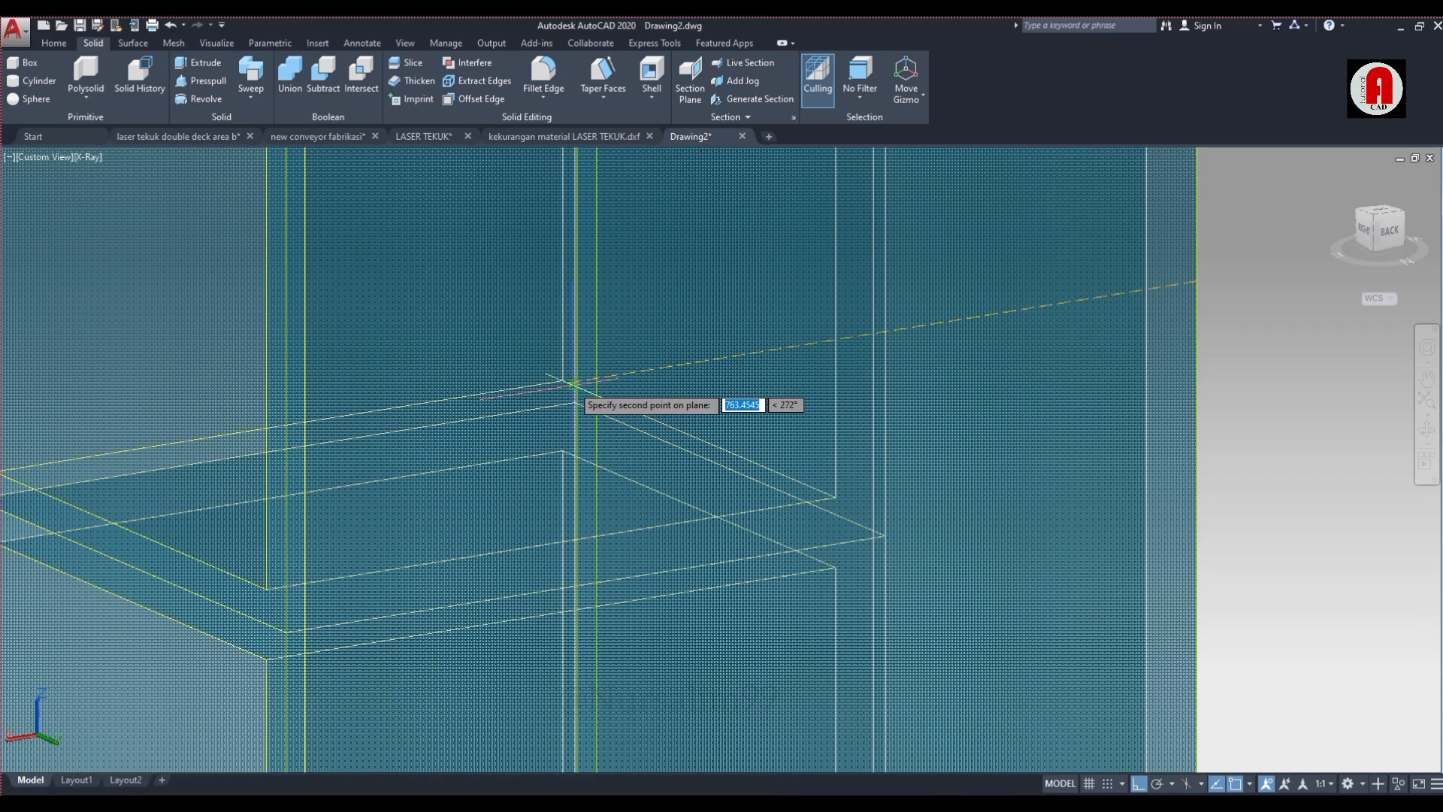
{"action": "left_click", "coordinate": [597, 379]}
{"action": "scroll", "coordinate": [596, 380], "scroll_direction": "down", "scroll_amount": 5}
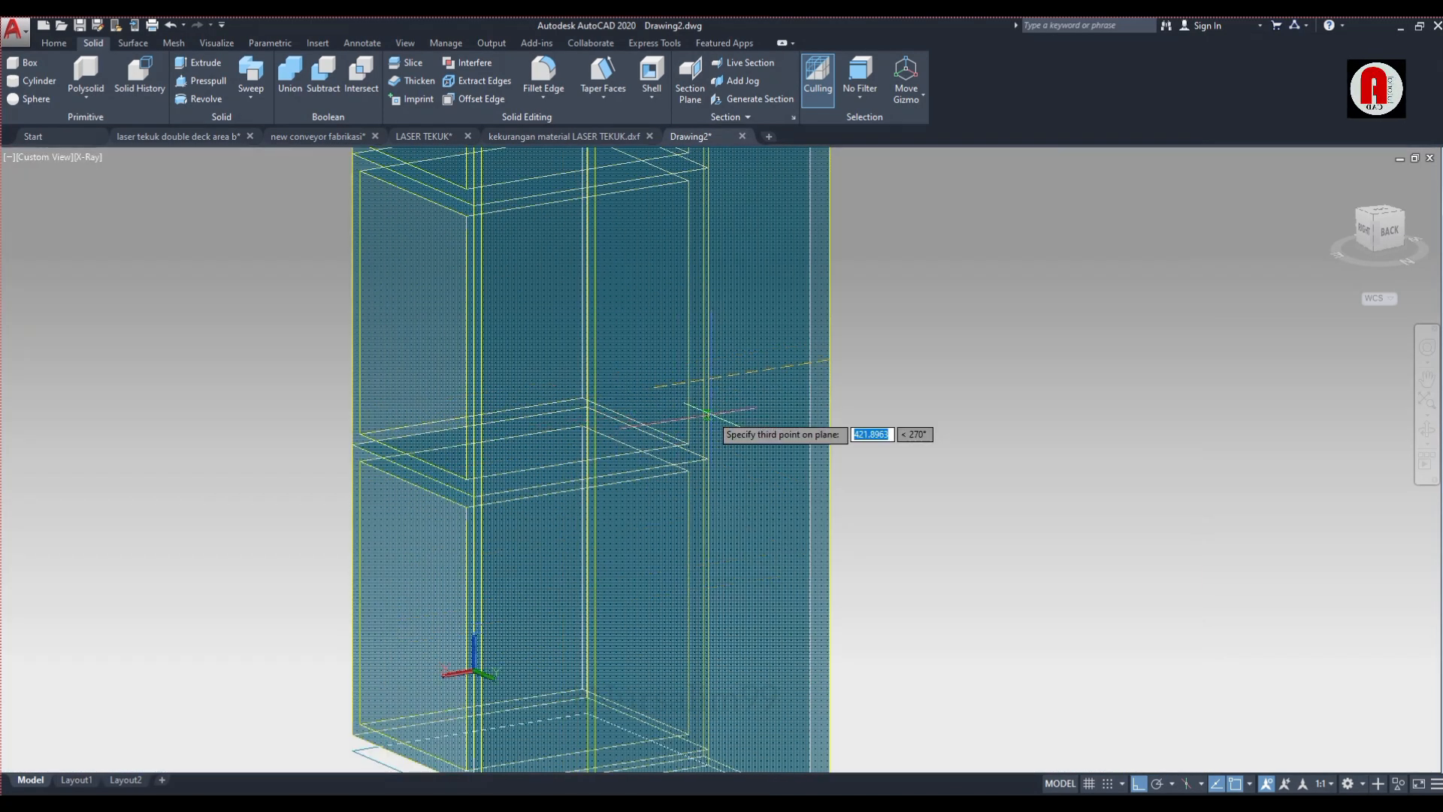
{"action": "middle_click_drag", "start_coordinate": [711, 413], "coordinate": [478, 453], "text": "shift"}
{"action": "scroll", "coordinate": [478, 454], "scroll_direction": "down", "scroll_amount": 5}
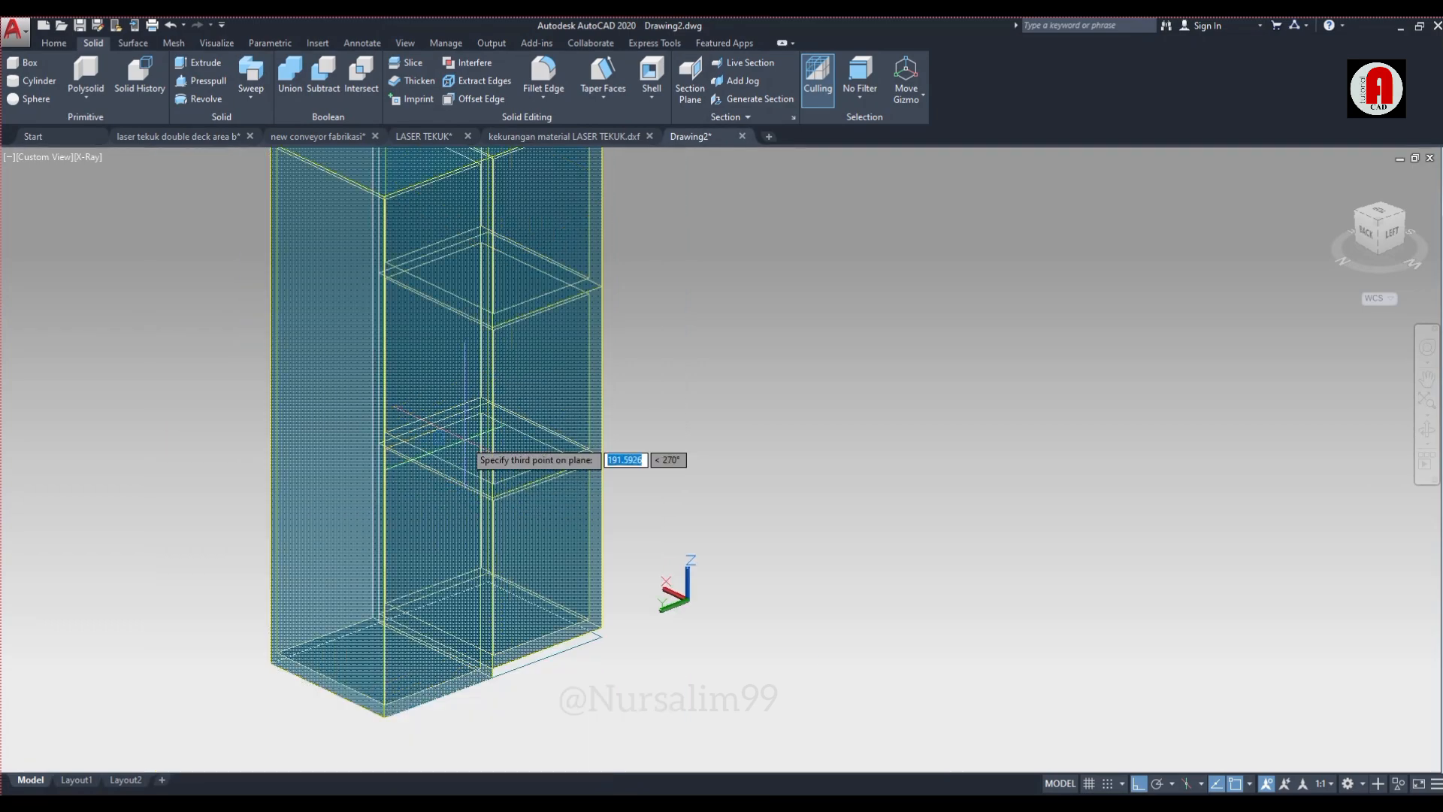
{"action": "scroll", "coordinate": [466, 427], "scroll_direction": "up", "scroll_amount": 6}
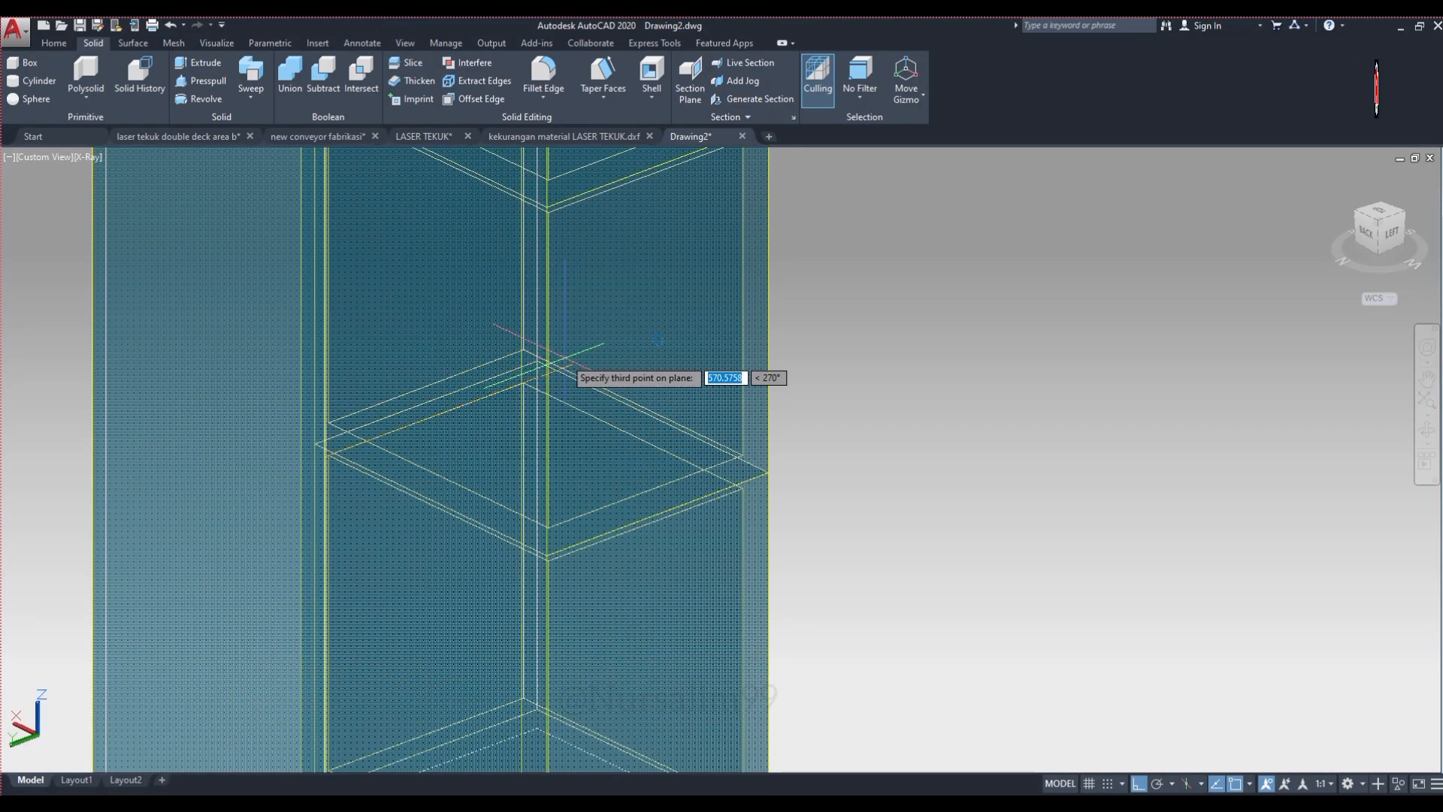
{"action": "left_click", "coordinate": [547, 391]}
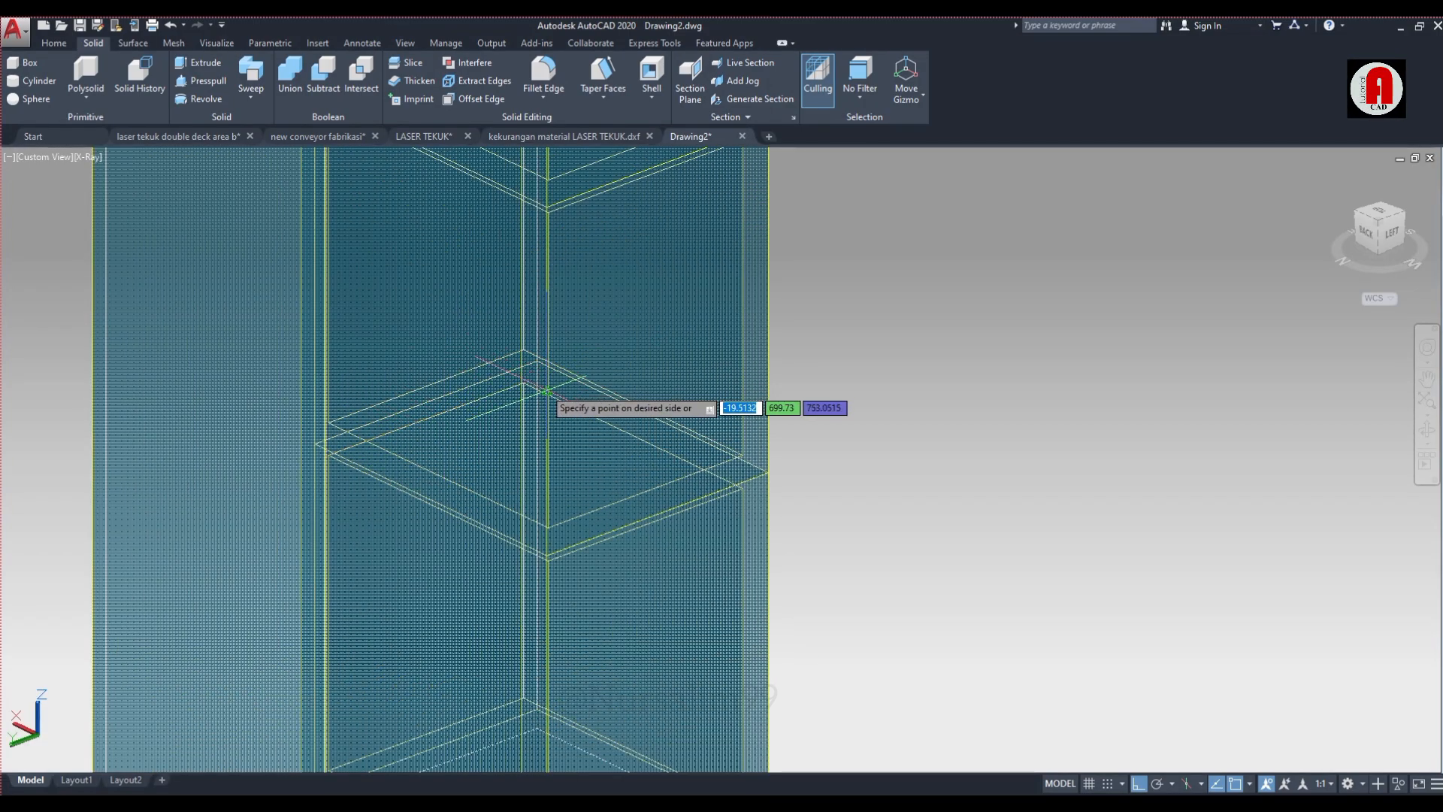
{"action": "right_click", "coordinate": [543, 389]}
{"action": "left_click", "coordinate": [566, 399]}
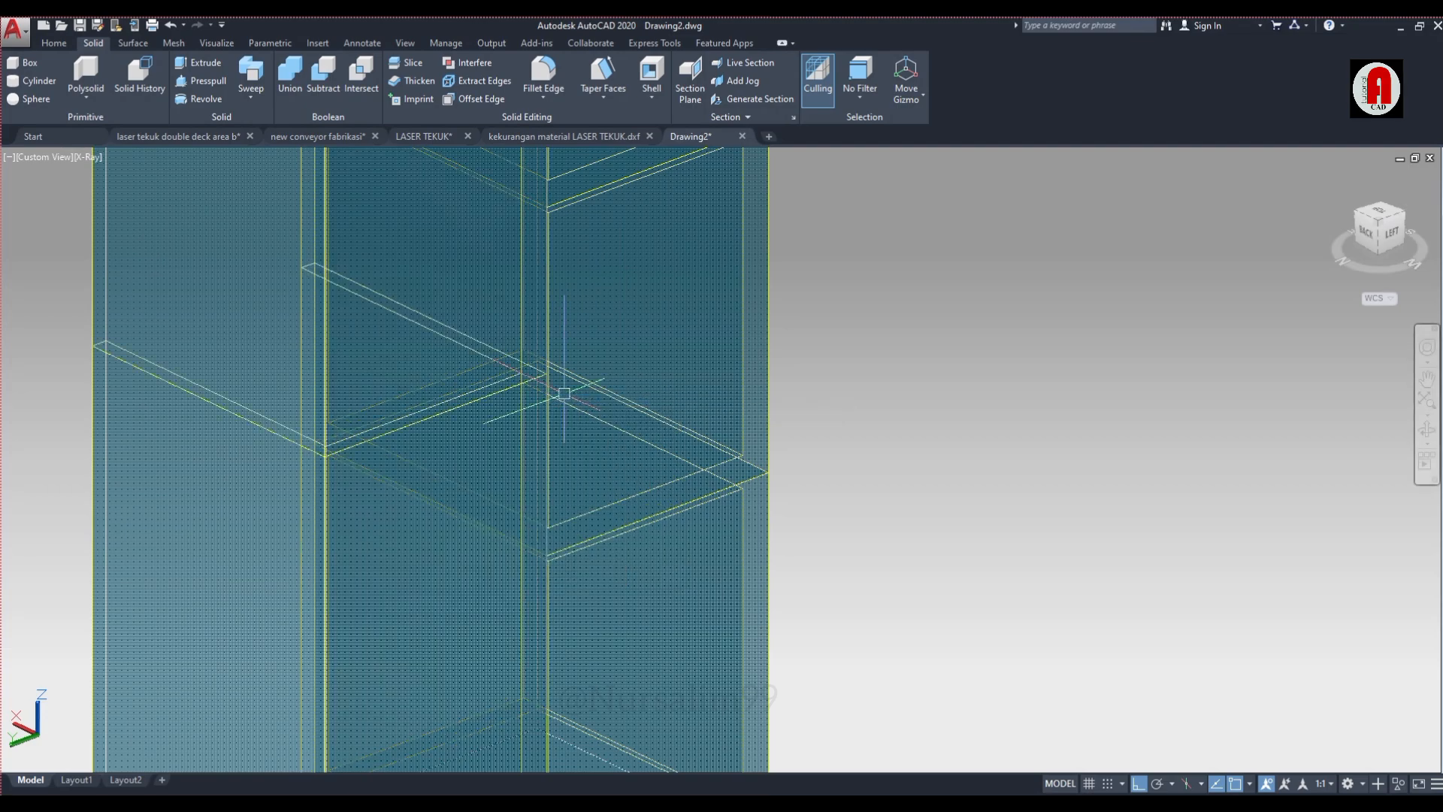
Move the lower half of the sliced tall shell up so its bottom corner meets the bottom corner of the stacked compartments
{"action": "scroll", "coordinate": [564, 394], "scroll_direction": "down", "scroll_amount": 5}
{"action": "middle_click_drag", "start_coordinate": [563, 395], "coordinate": [993, 403], "text": "shift"}
{"action": "scroll", "coordinate": [801, 443], "scroll_direction": "down", "scroll_amount": 3}
{"action": "scroll", "coordinate": [801, 443], "scroll_direction": "up", "scroll_amount": 5}
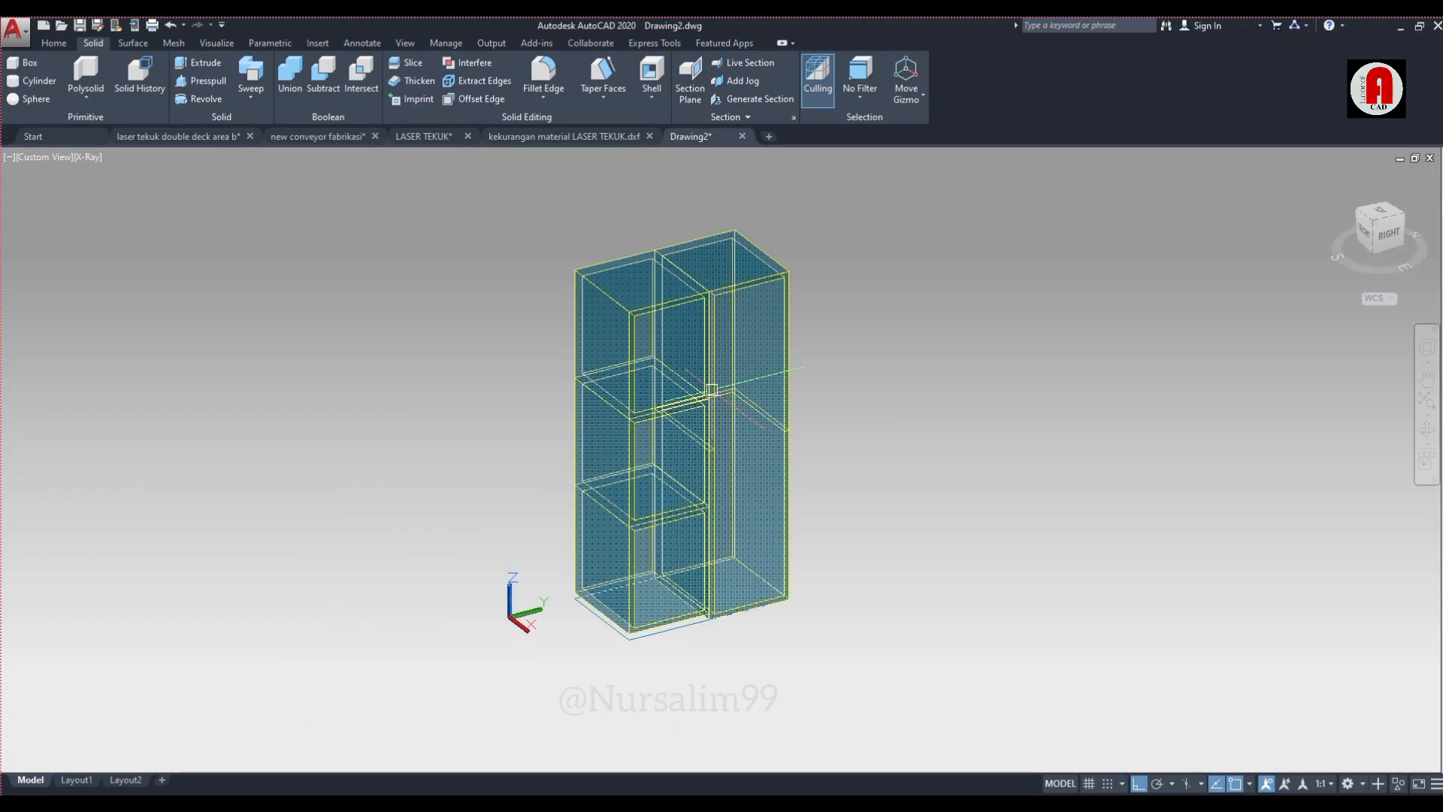
{"action": "left_click", "coordinate": [804, 515]}
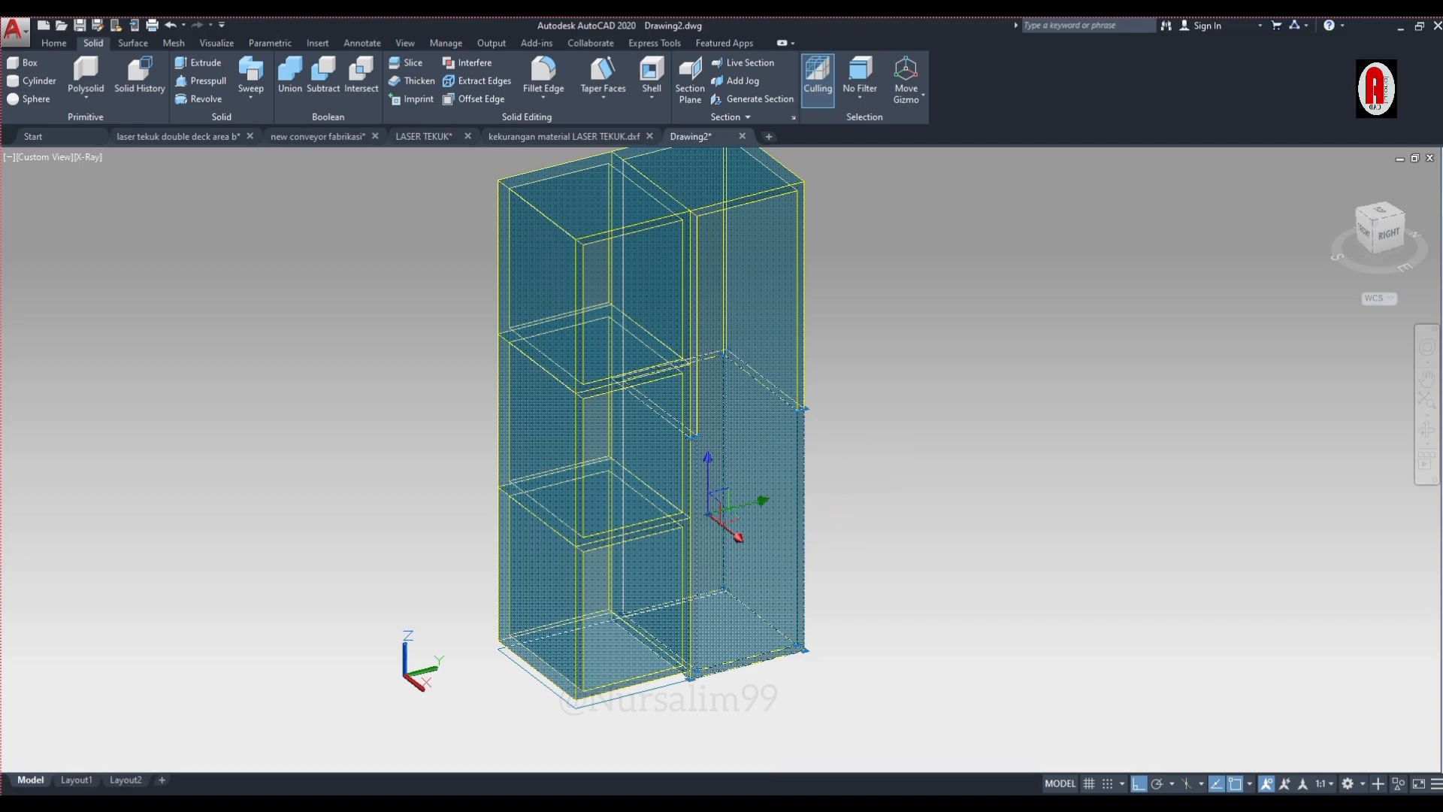
{"action": "right_click", "coordinate": [818, 457]}
{"action": "left_click", "coordinate": [857, 195]}
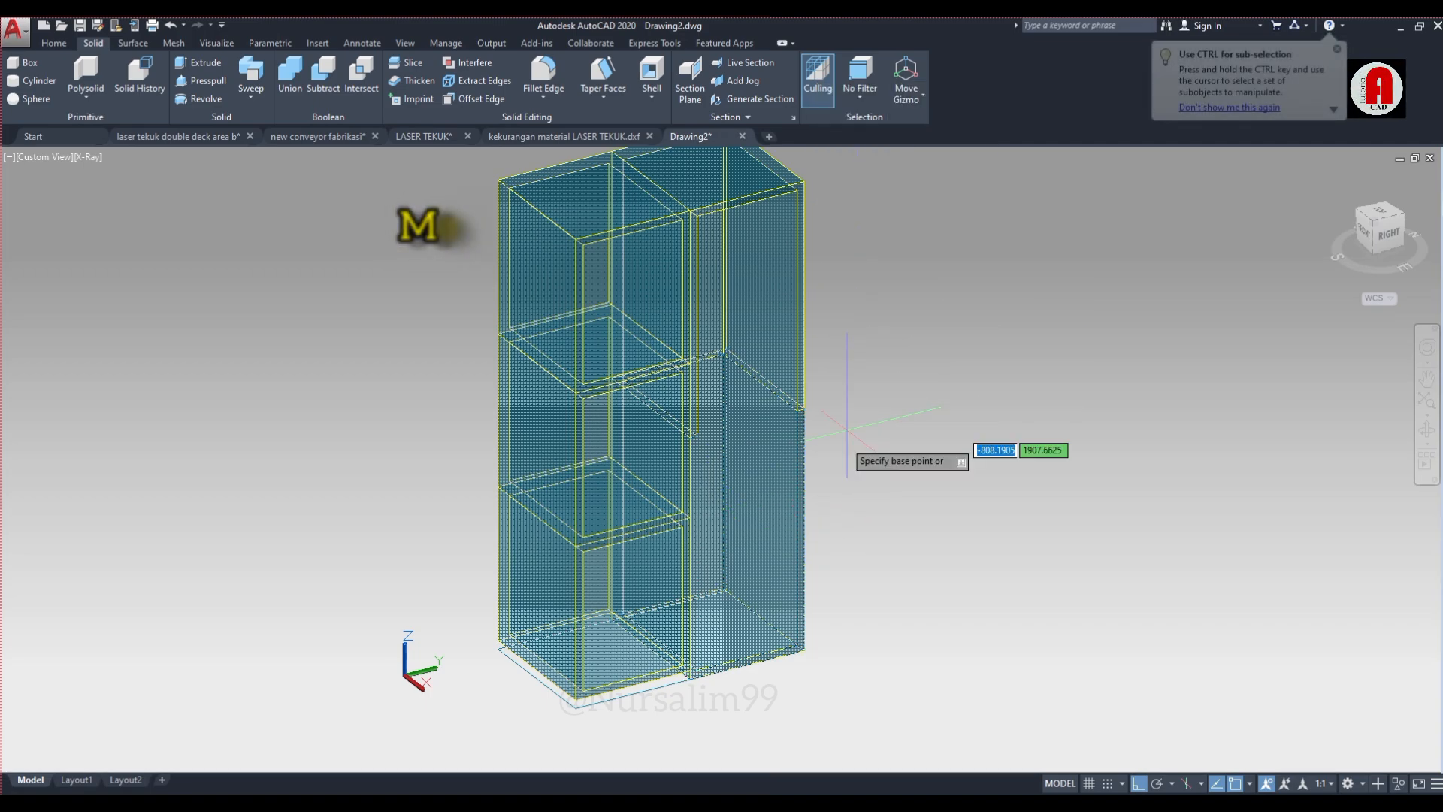
{"action": "scroll", "coordinate": [701, 681], "scroll_direction": "up", "scroll_amount": 5}
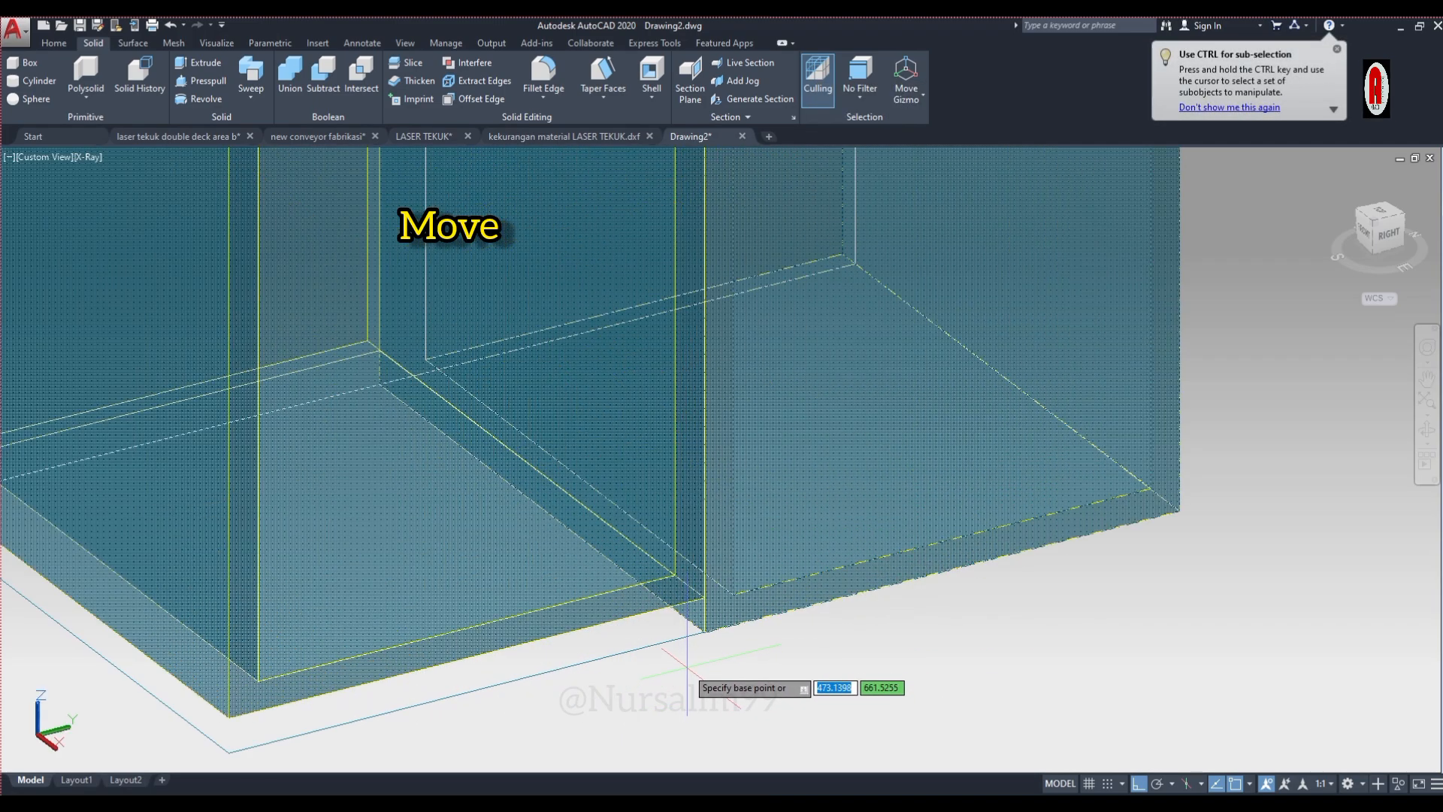
{"action": "left_click", "coordinate": [705, 598]}
{"action": "left_click", "coordinate": [703, 599]}
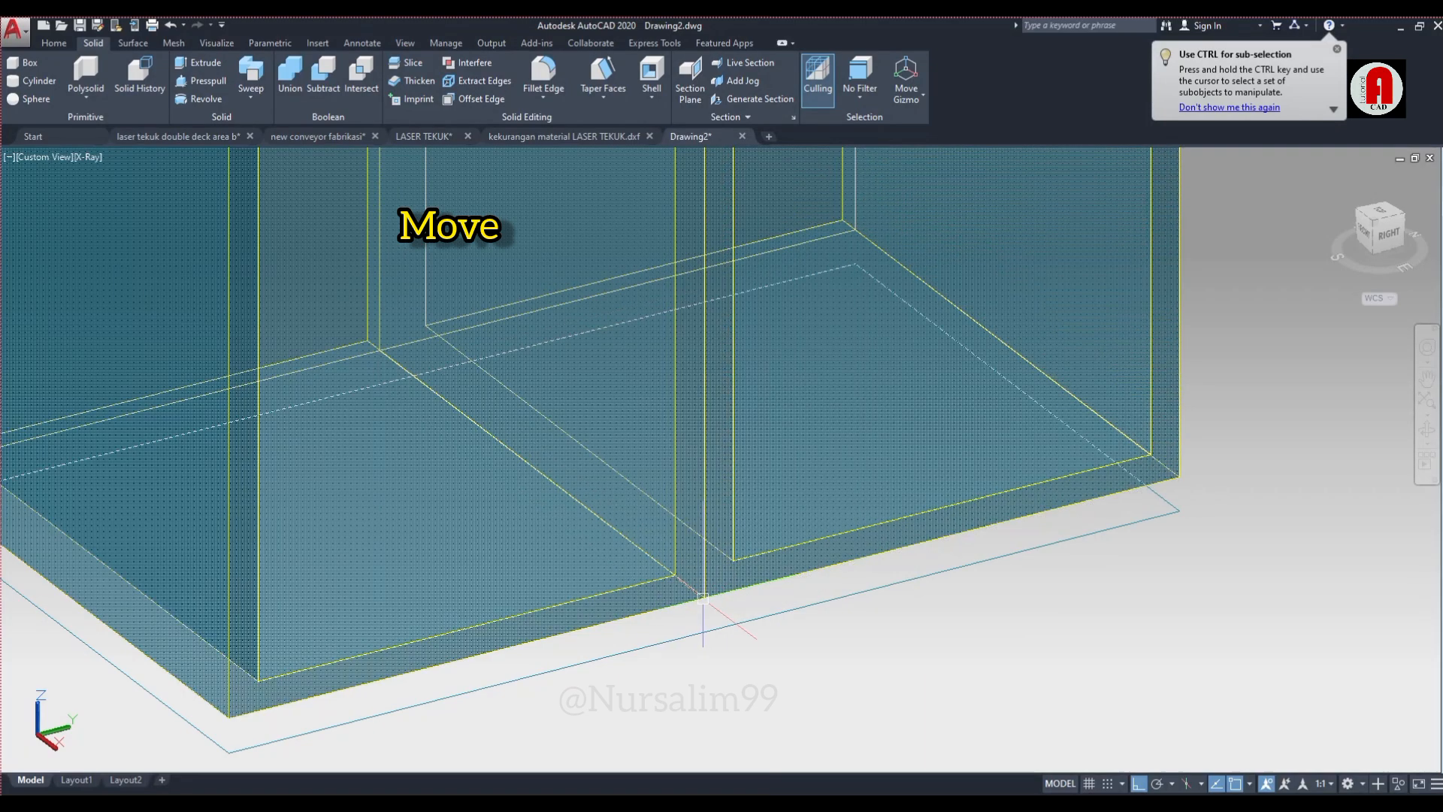
Erase the leftover rectangle polyline lying beneath the cabinet
{"action": "left_click", "coordinate": [704, 630]}
{"action": "right_click", "coordinate": [702, 629]}
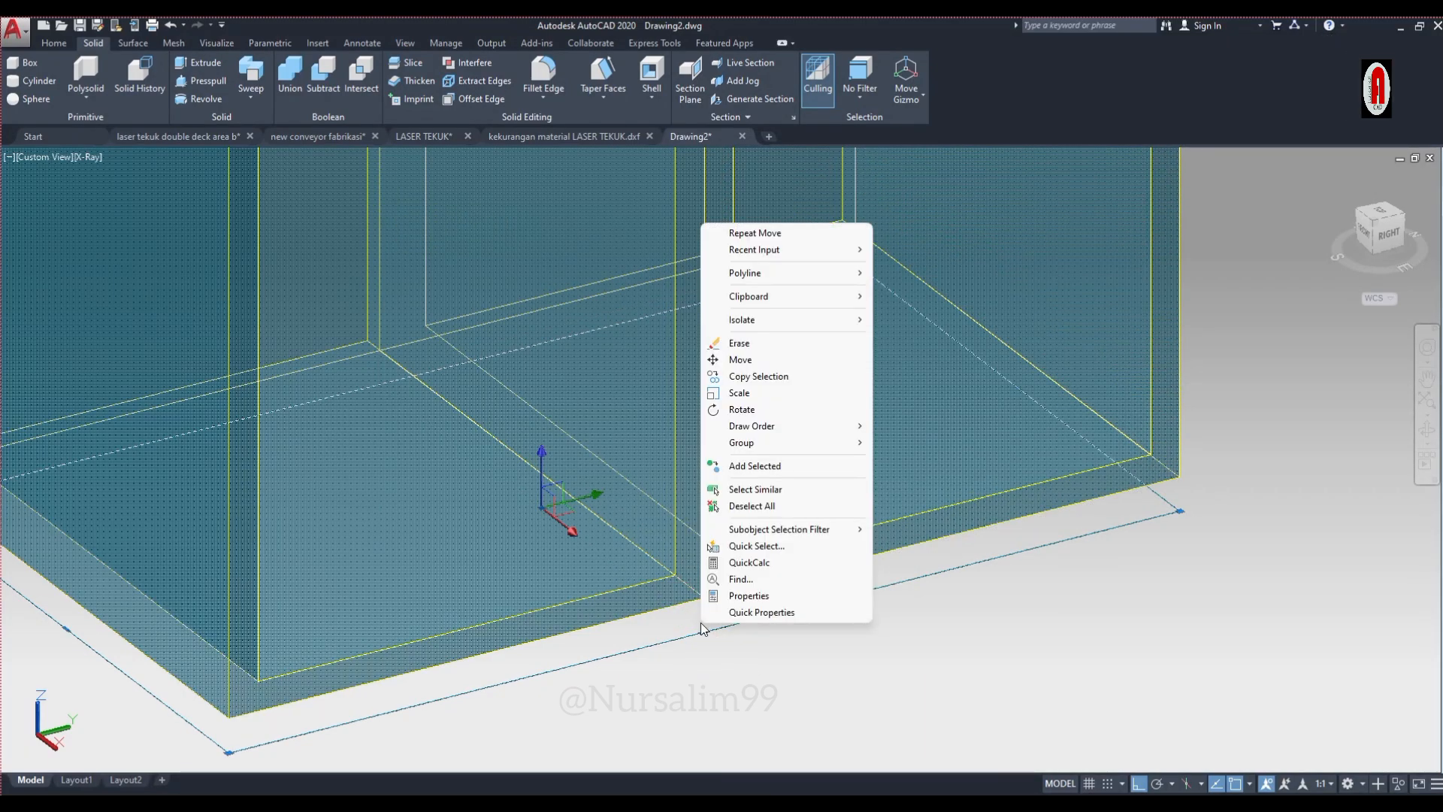
{"action": "left_click", "coordinate": [742, 344]}
{"action": "scroll", "coordinate": [690, 607], "scroll_direction": "down", "scroll_amount": 6}
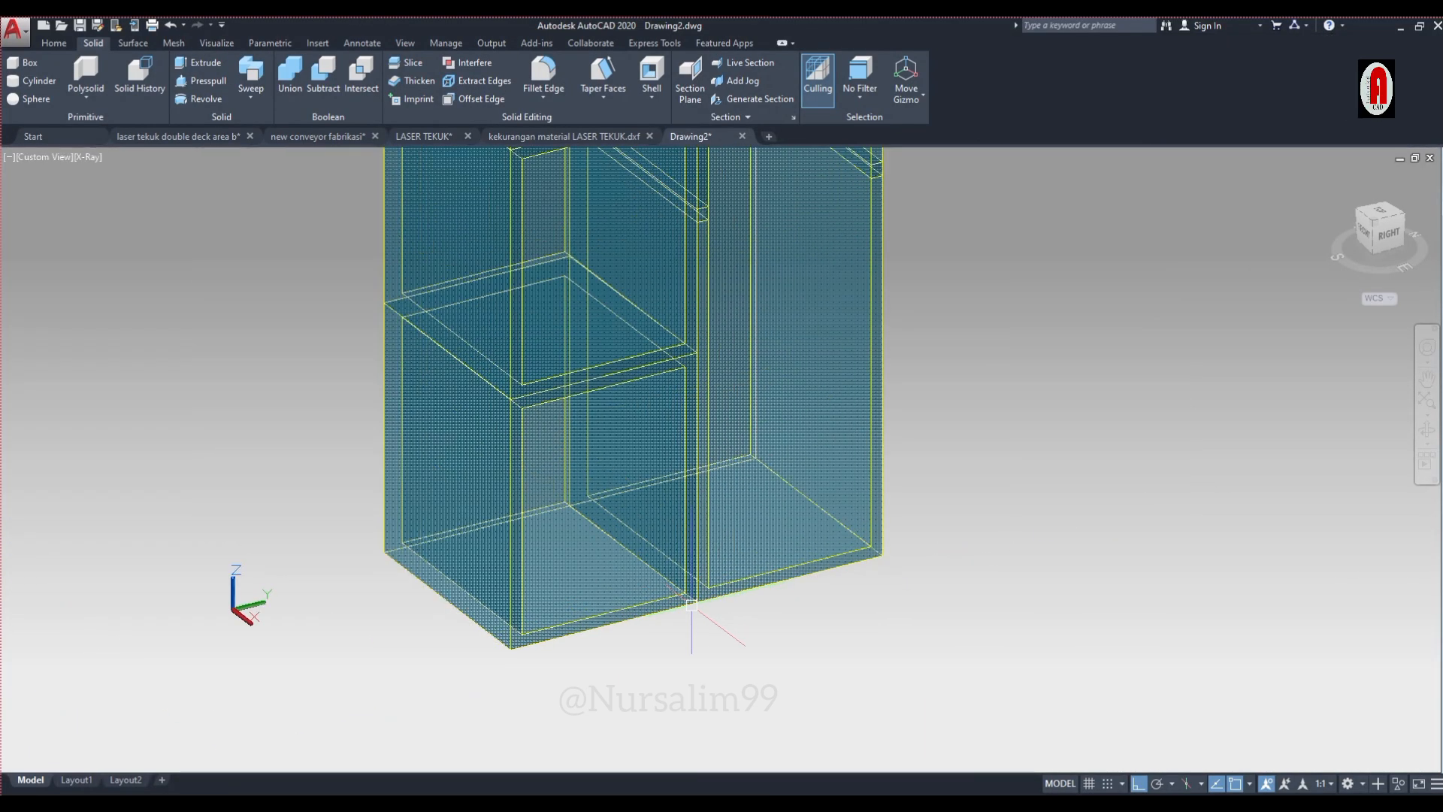
Union all the stacked compartments and the tall shell halves into a single solid
{"action": "middle_click_drag", "start_coordinate": [768, 482], "coordinate": [758, 560]}
{"action": "scroll", "coordinate": [759, 561], "scroll_direction": "down", "scroll_amount": 3}
{"action": "scroll", "coordinate": [808, 503], "scroll_direction": "up", "scroll_amount": 3}
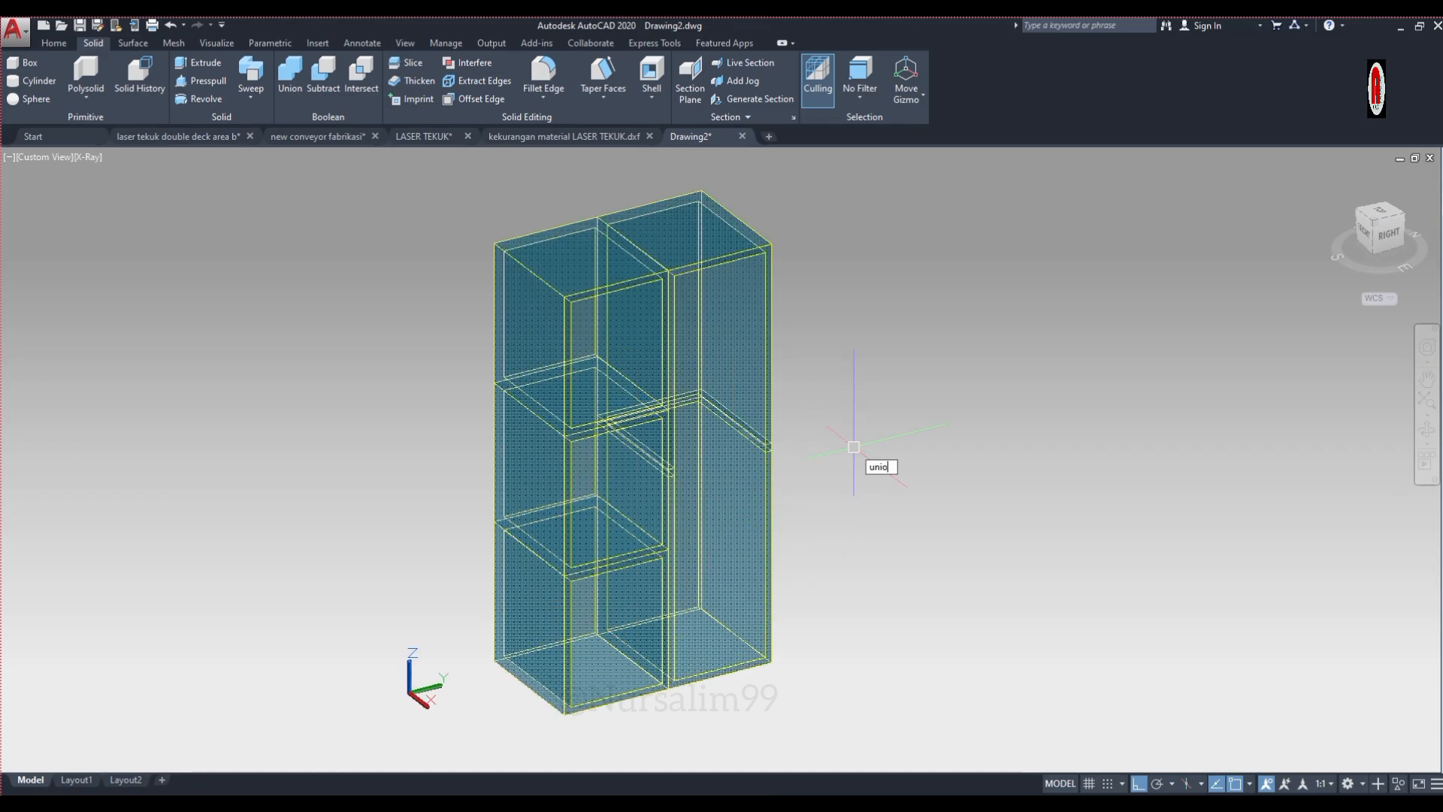
{"action": "key", "text": "Return"}
{"action": "left_click", "coordinate": [796, 239]}
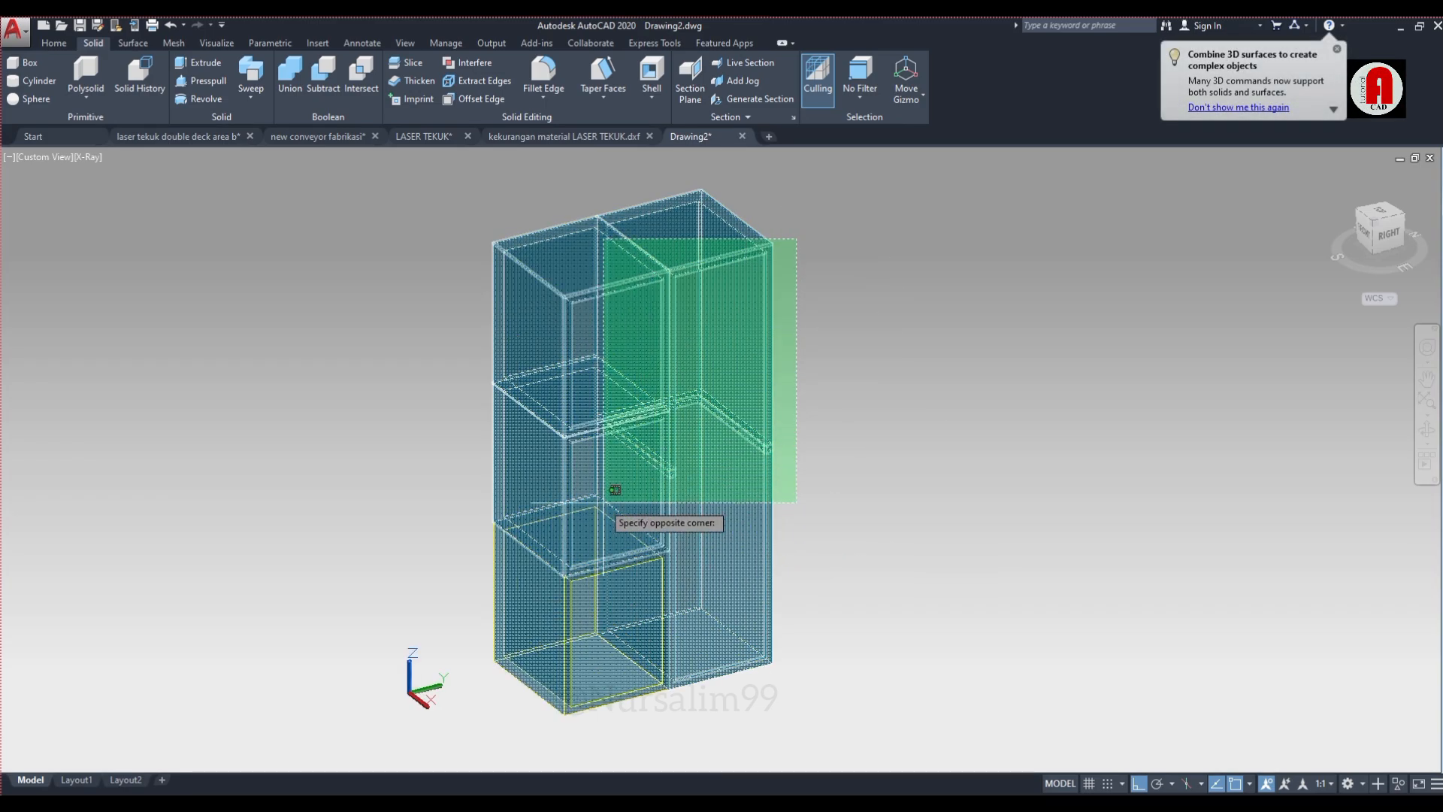
{"action": "left_click", "coordinate": [512, 637]}
{"action": "key", "text": "Return"}
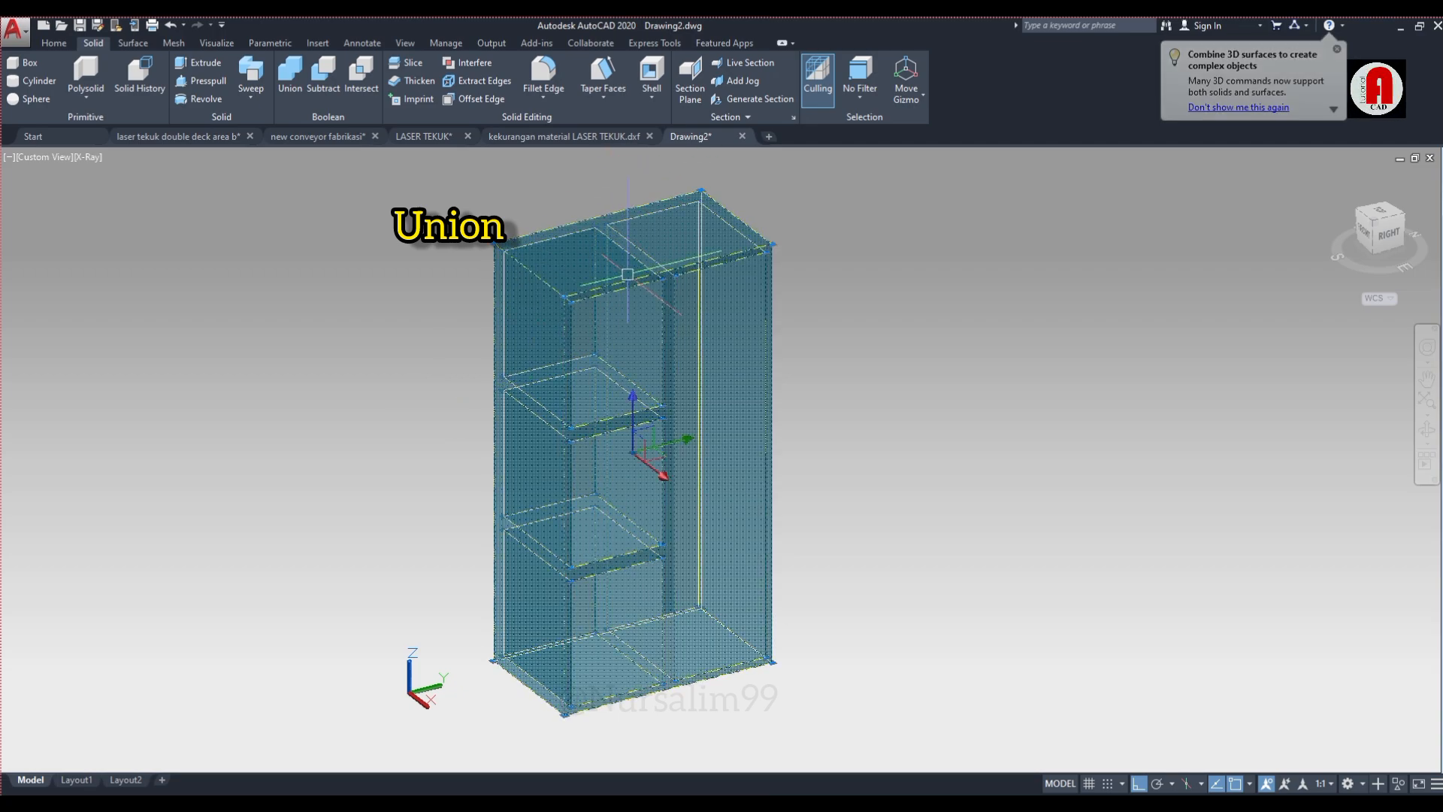
Set the visual style to Shaded and orbit the cabinet so its open front compartments face the view
{"action": "left_click", "coordinate": [1426, 430]}
{"action": "left_click_drag", "start_coordinate": [738, 482], "coordinate": [799, 275]}
{"action": "right_click", "coordinate": [799, 275]}
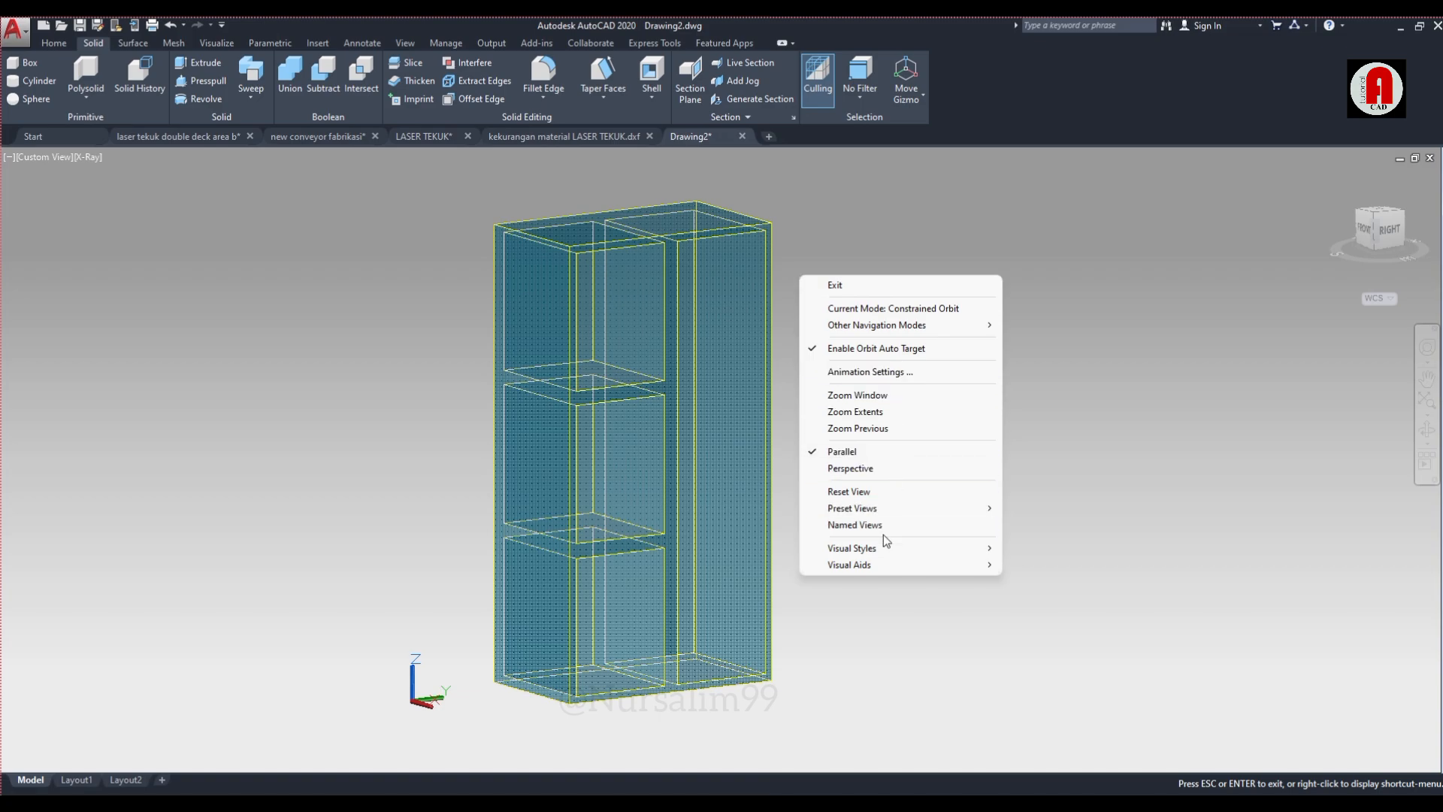
{"action": "mouse_move", "coordinate": [882, 554]}
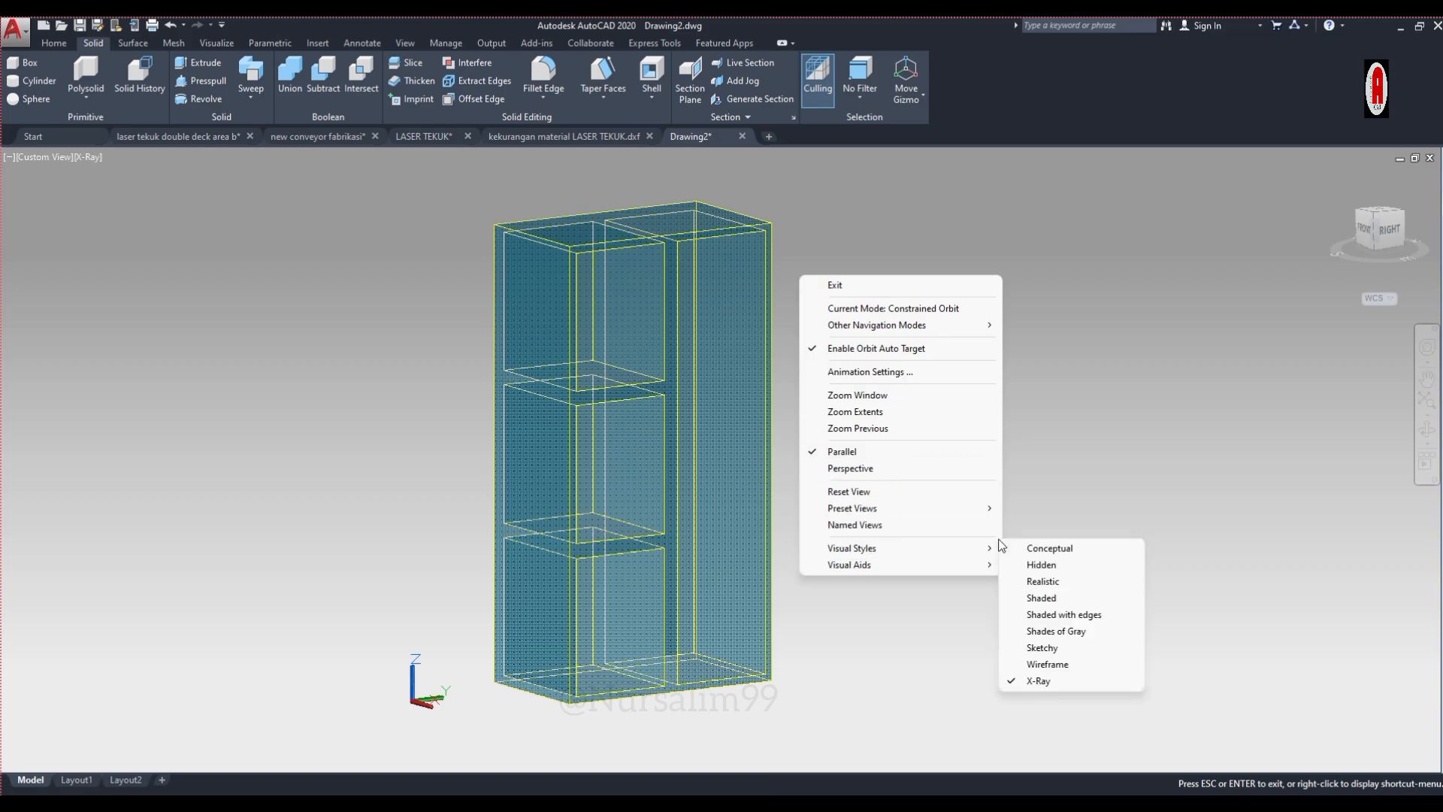
{"action": "left_click", "coordinate": [1040, 599]}
{"action": "left_click_drag", "start_coordinate": [706, 486], "coordinate": [654, 496]}
{"action": "right_click", "coordinate": [408, 282]}
{"action": "left_click", "coordinate": [444, 294]}
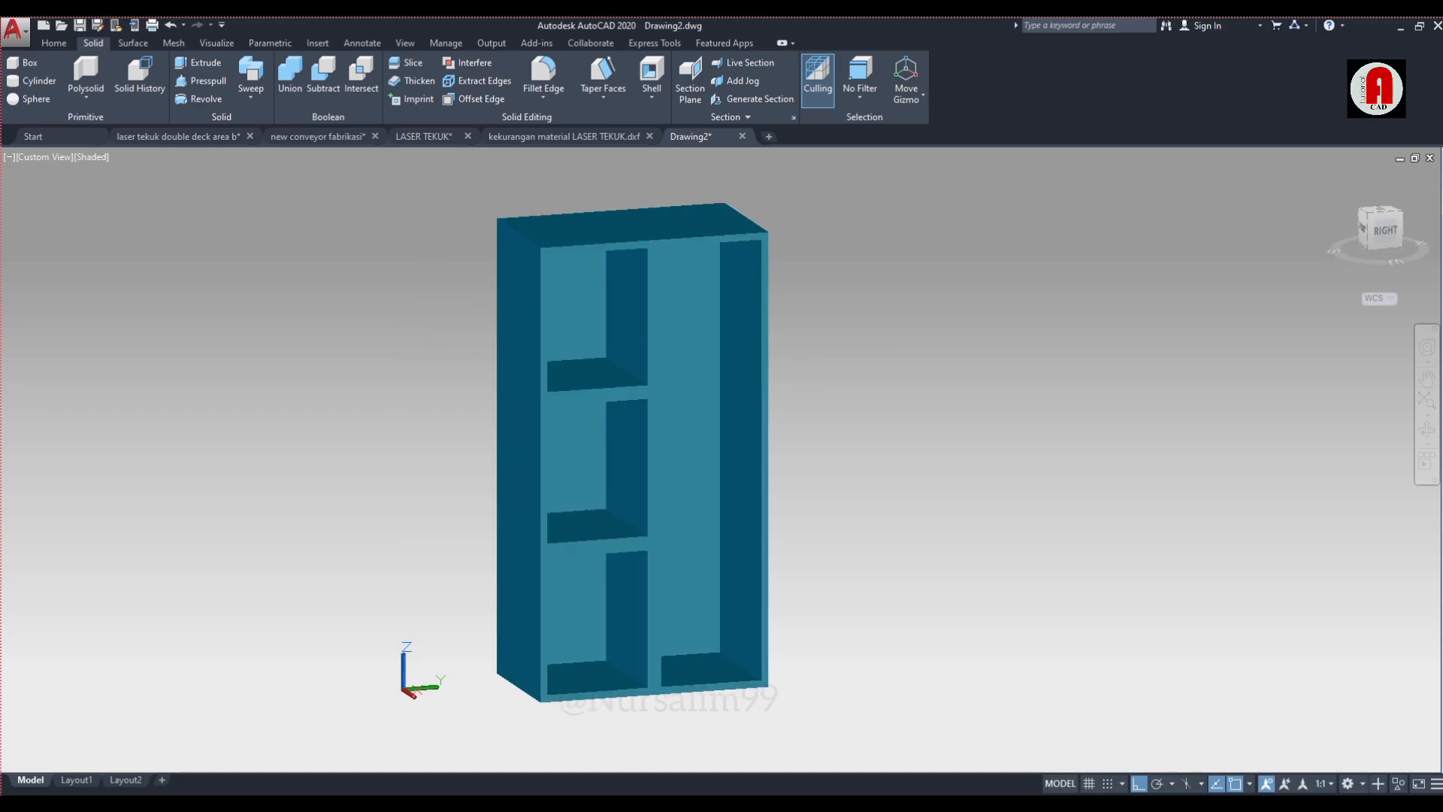
{"action": "middle_click_drag", "start_coordinate": [781, 350], "coordinate": [606, 334]}
{"action": "scroll", "coordinate": [605, 333], "scroll_direction": "down", "scroll_amount": 4}
{"action": "scroll", "coordinate": [664, 385], "scroll_direction": "up", "scroll_amount": 3}
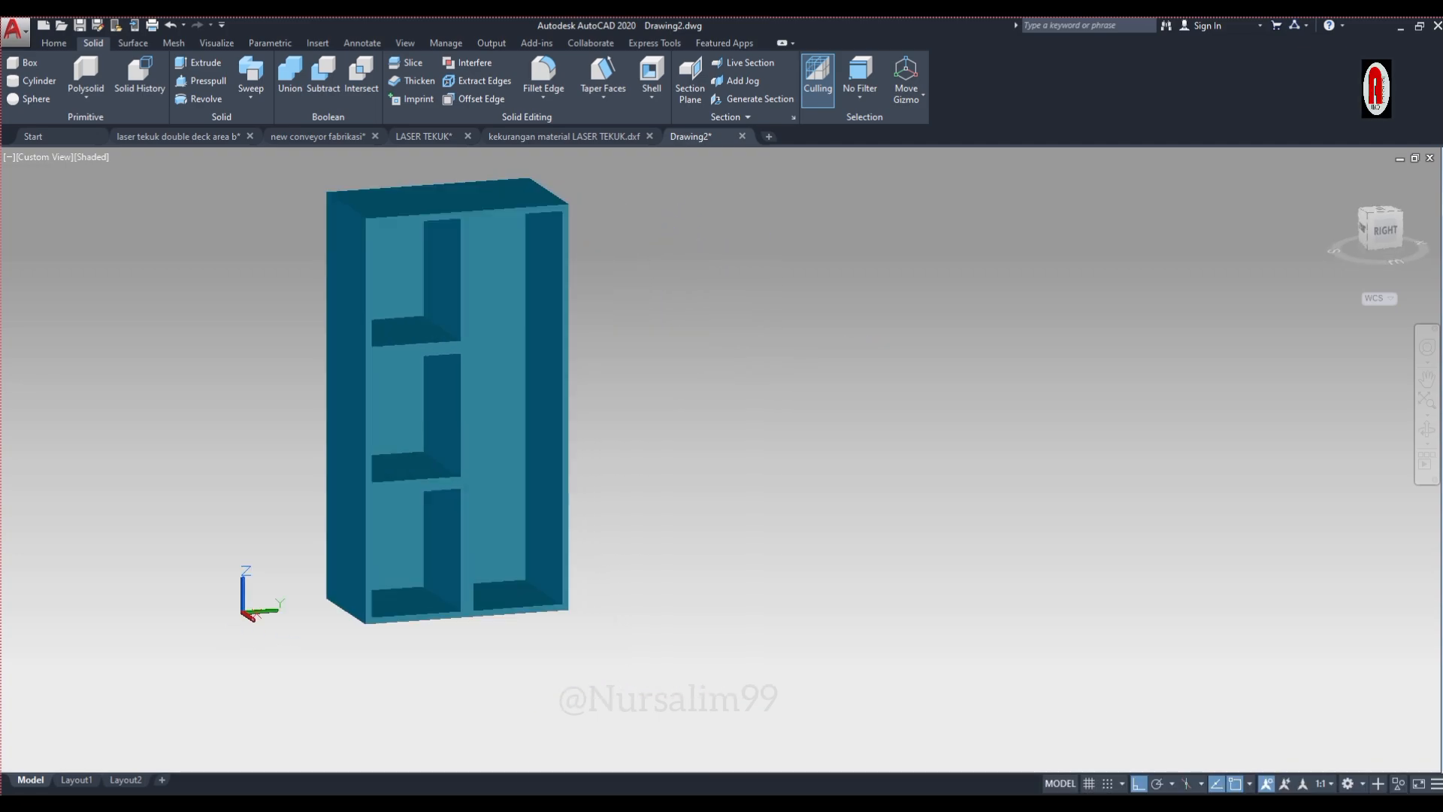